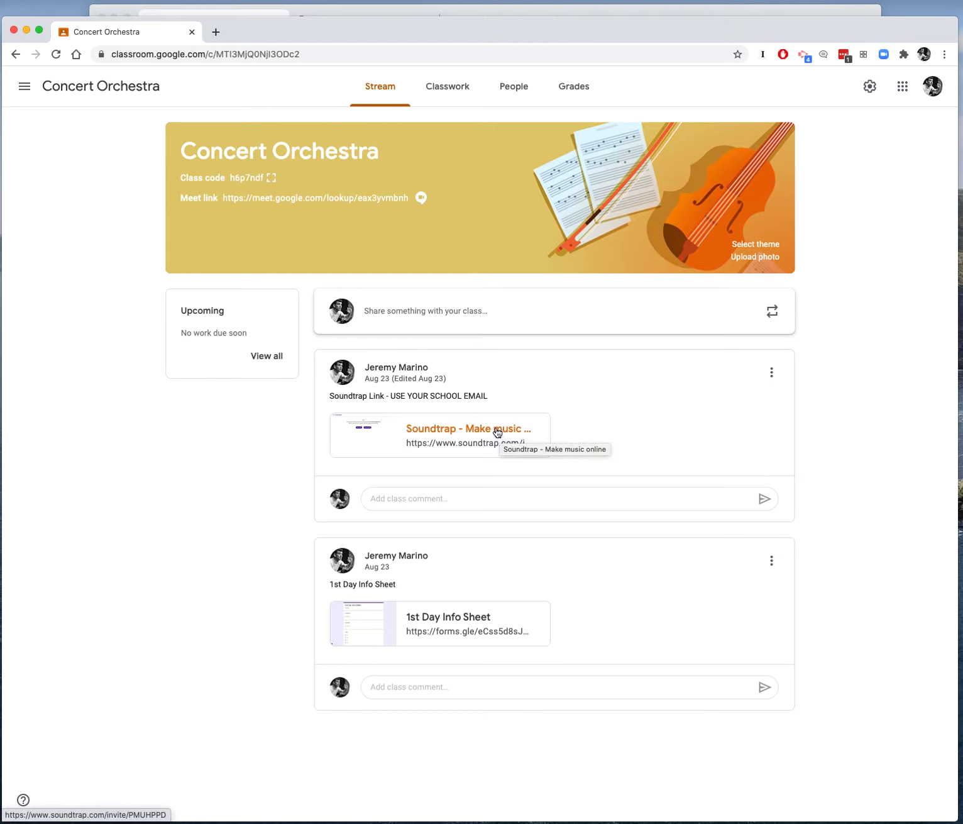
# Step: Check the new-user sign-up options on the open Soundtrap invitation page and return to the Concert Orchestra class stream
pyautogui.click(524, 13)
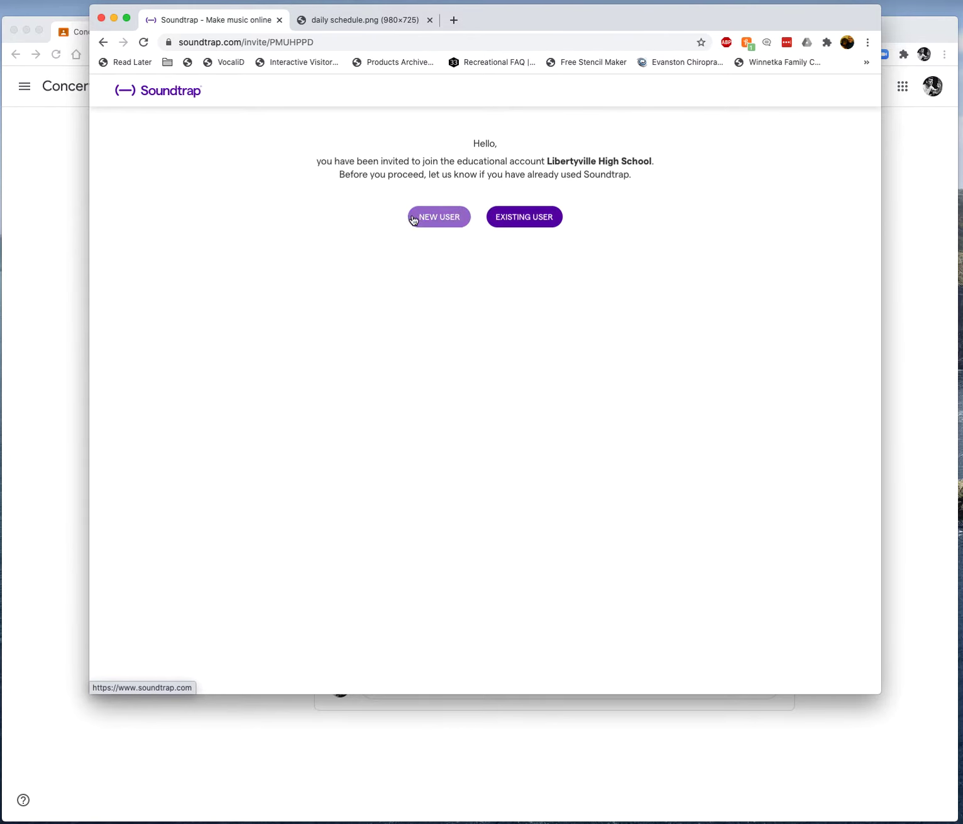
pyautogui.click(441, 217)
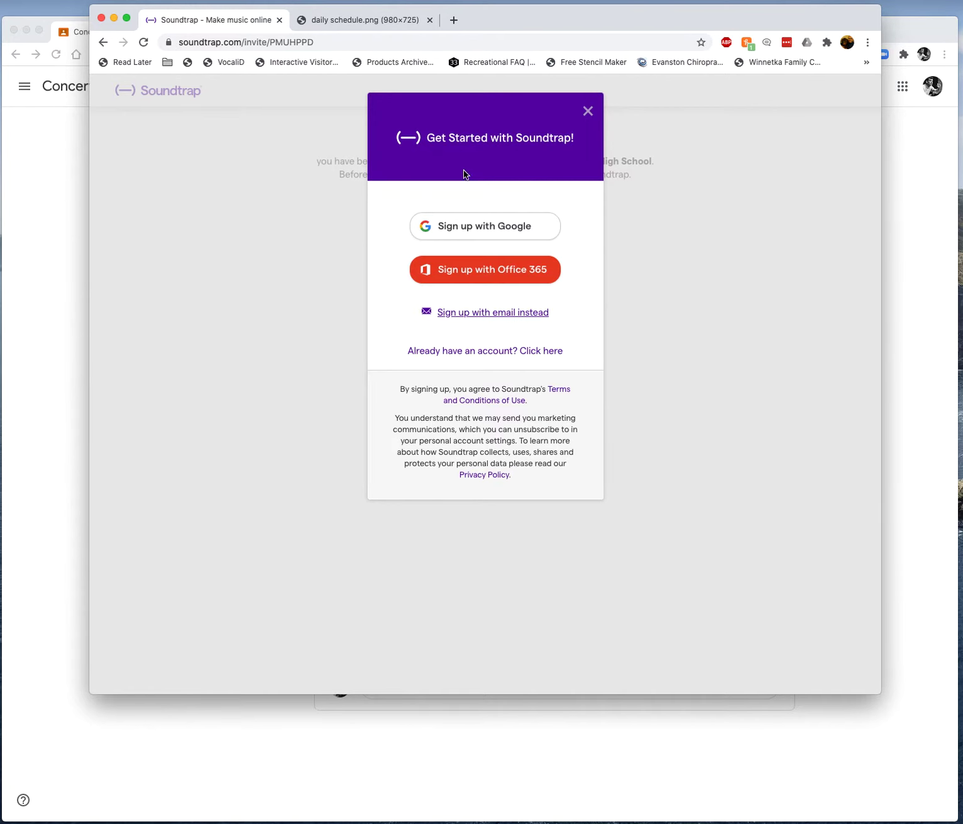
pyautogui.click(56, 286)
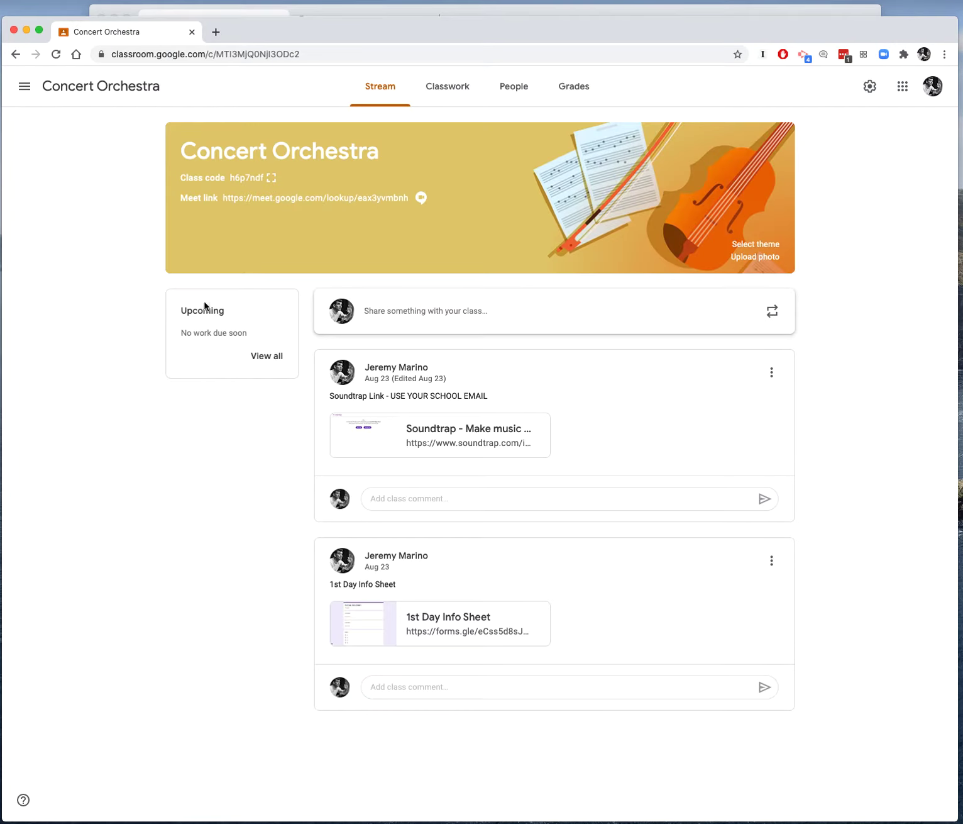
# Step: Open Soundtrap from the class's Soundtrap link post and start a new music project in the studio
pyautogui.click(433, 429)
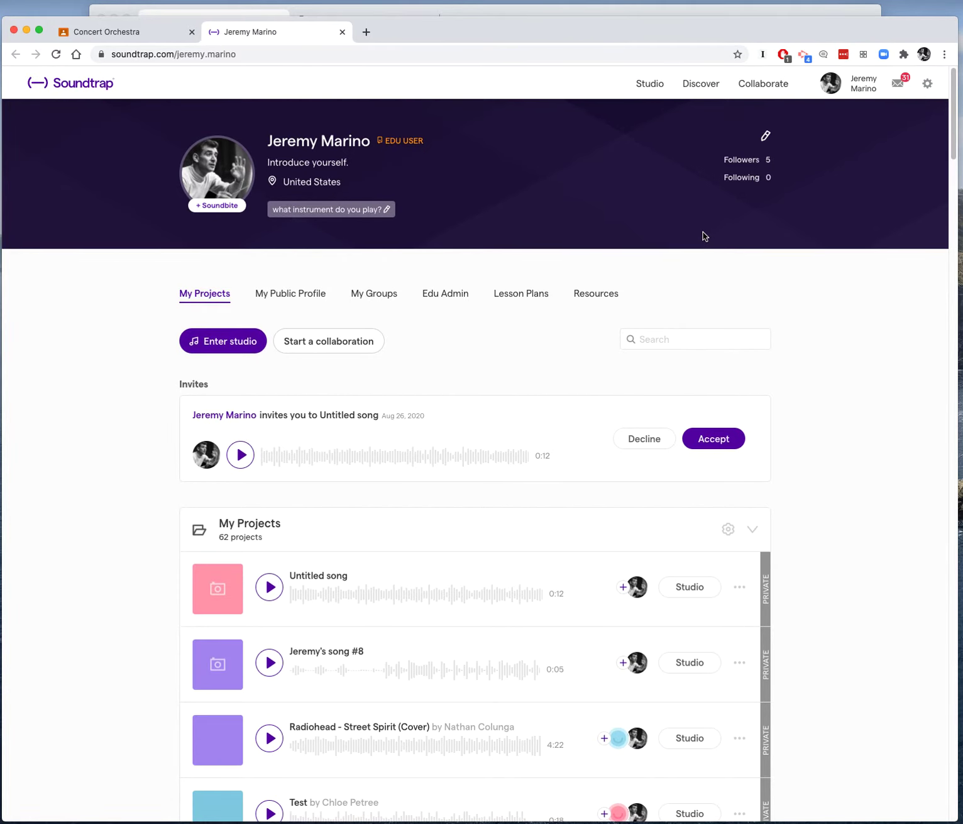
pyautogui.click(651, 87)
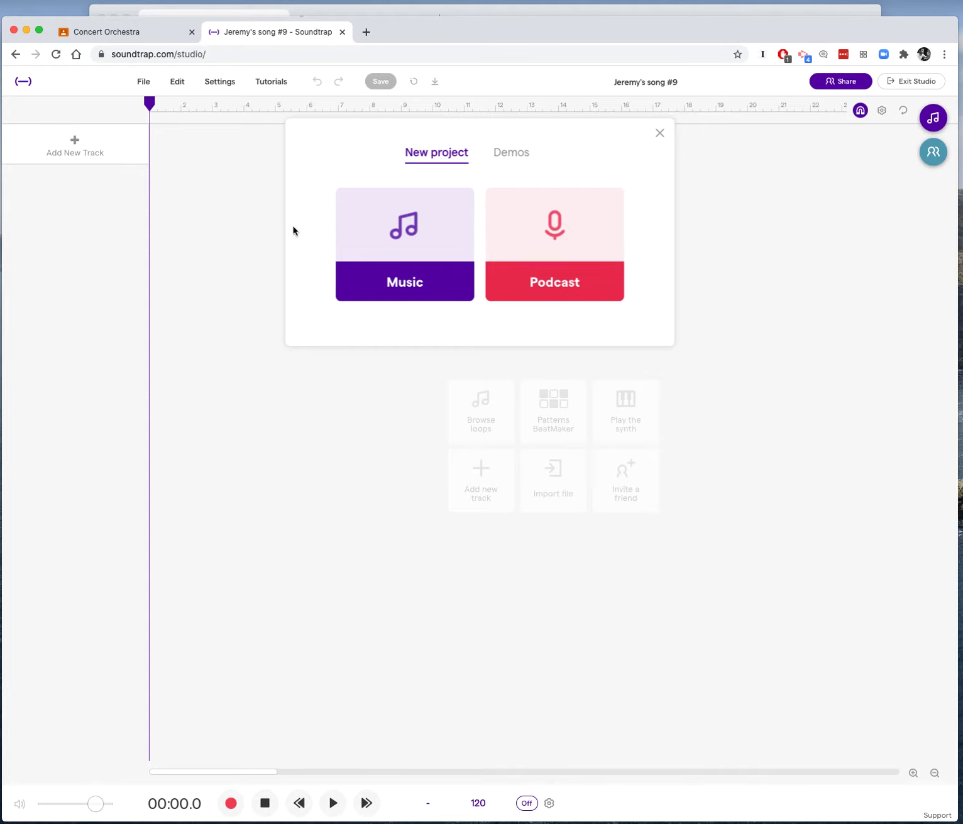
pyautogui.click(403, 268)
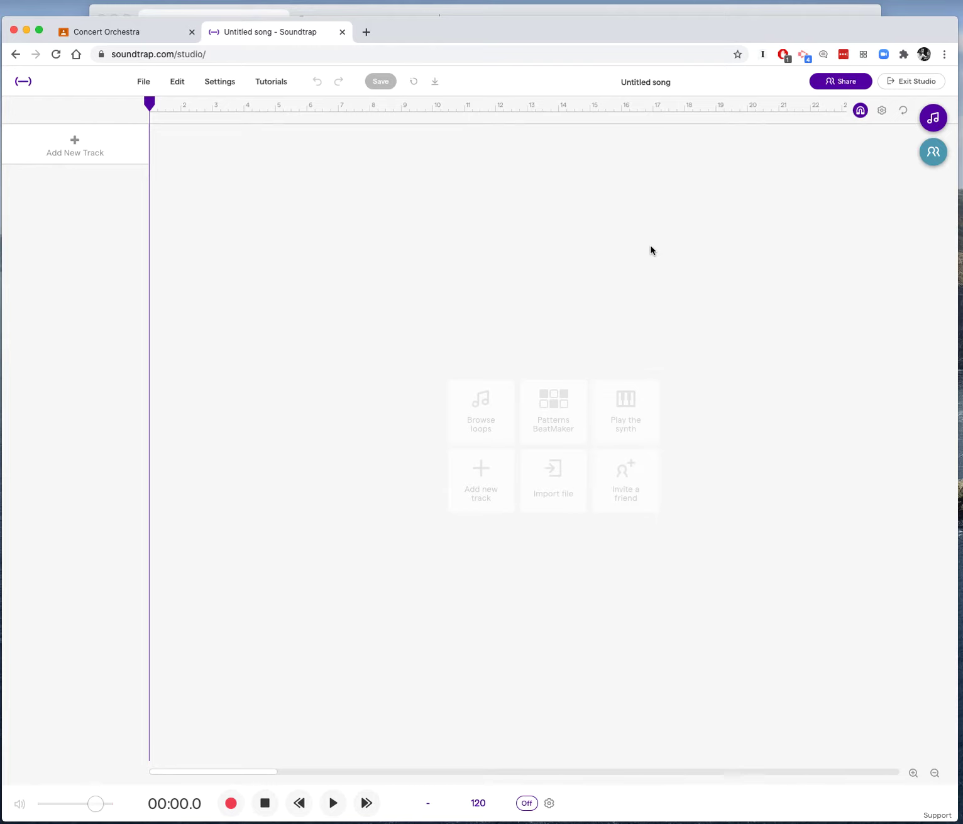
# Step: Browse the loop library, try filtering it by SFX, MIDI and Pop, and clear the filters
pyautogui.click(934, 118)
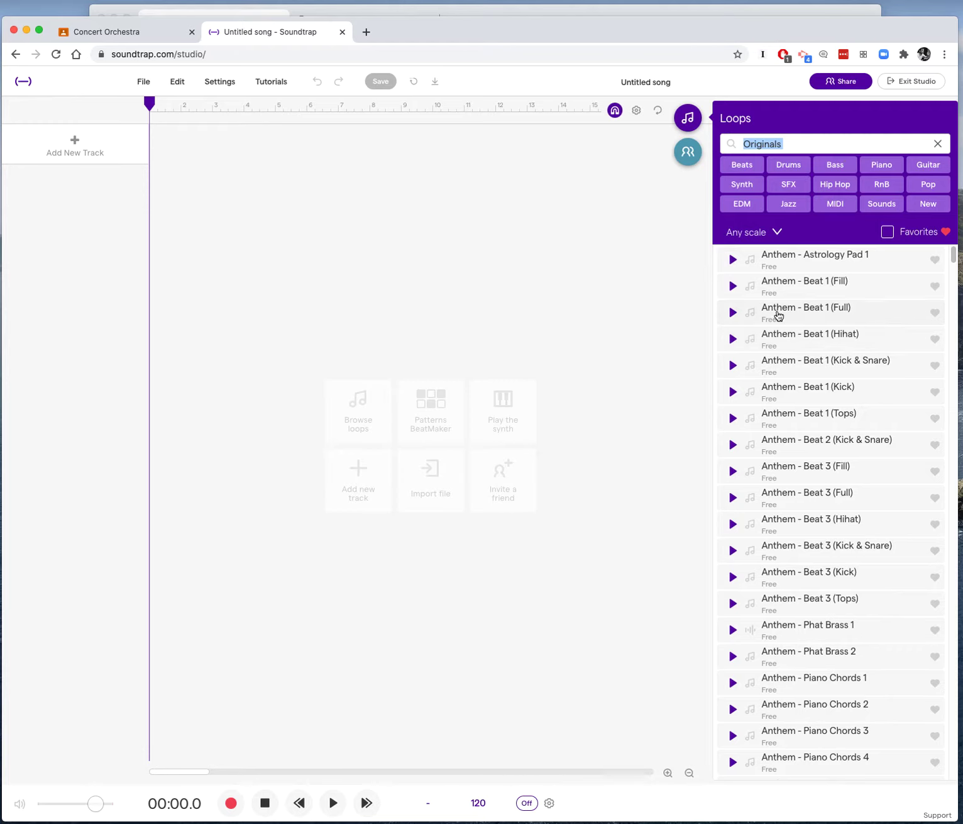
pyautogui.scroll(-10, 779, 339)
pyautogui.scroll(-10, 784, 443)
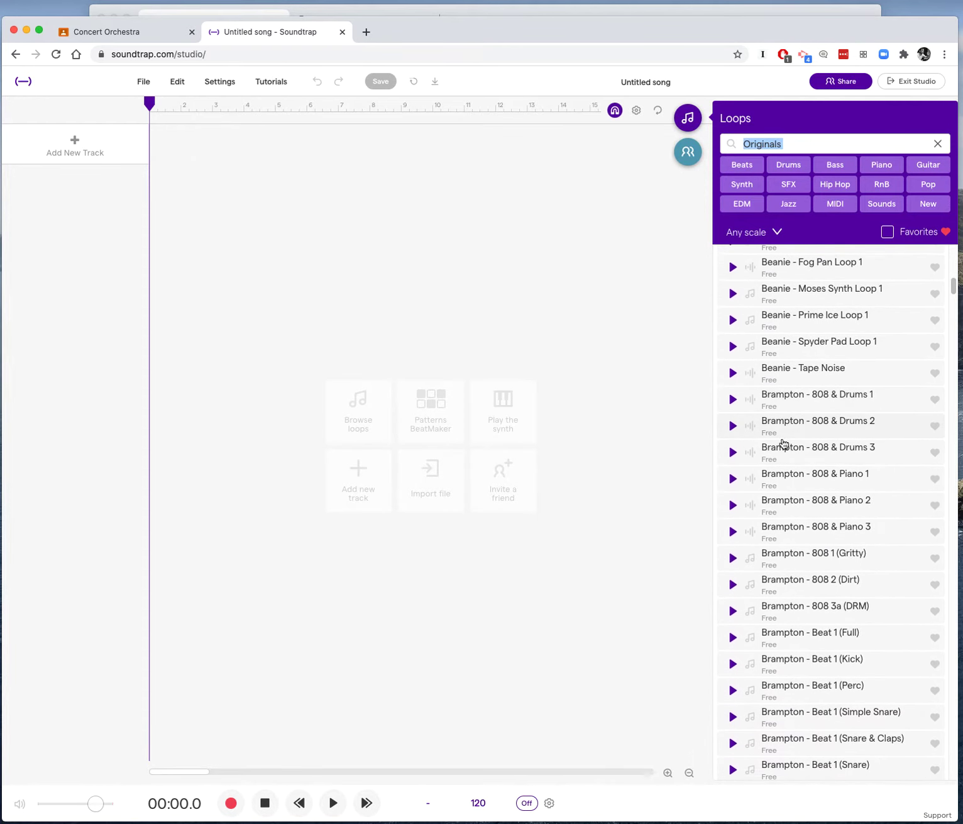
pyautogui.scroll(20, 783, 440)
pyautogui.click(785, 188)
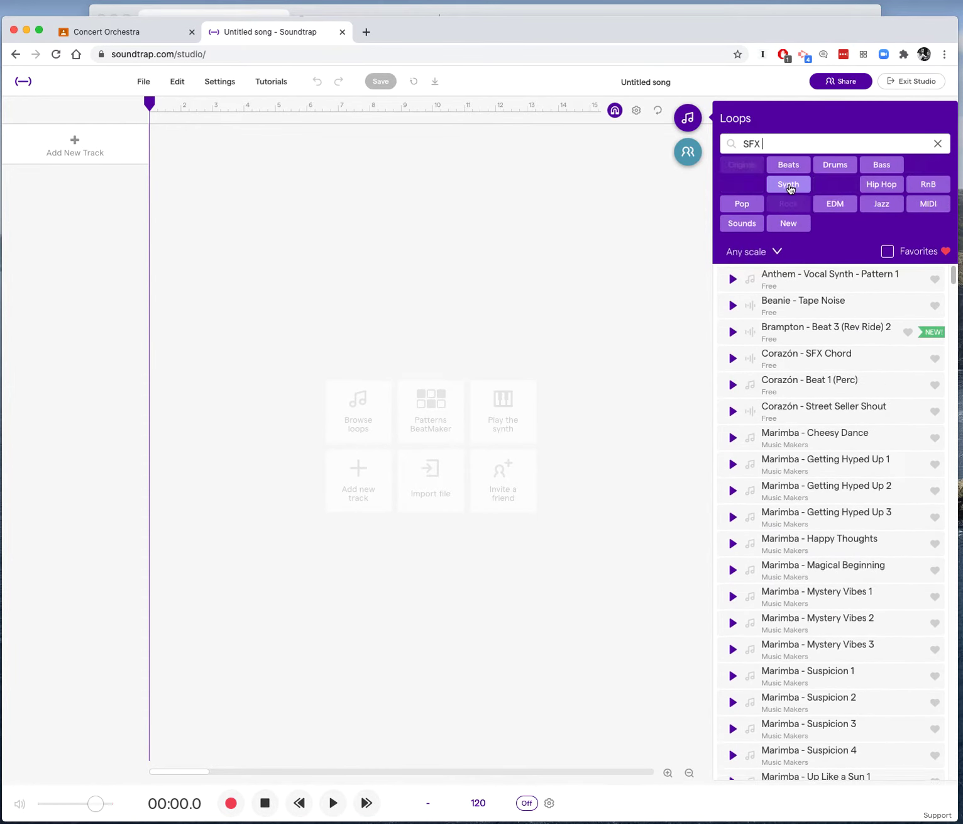
pyautogui.click(789, 206)
pyautogui.click(834, 186)
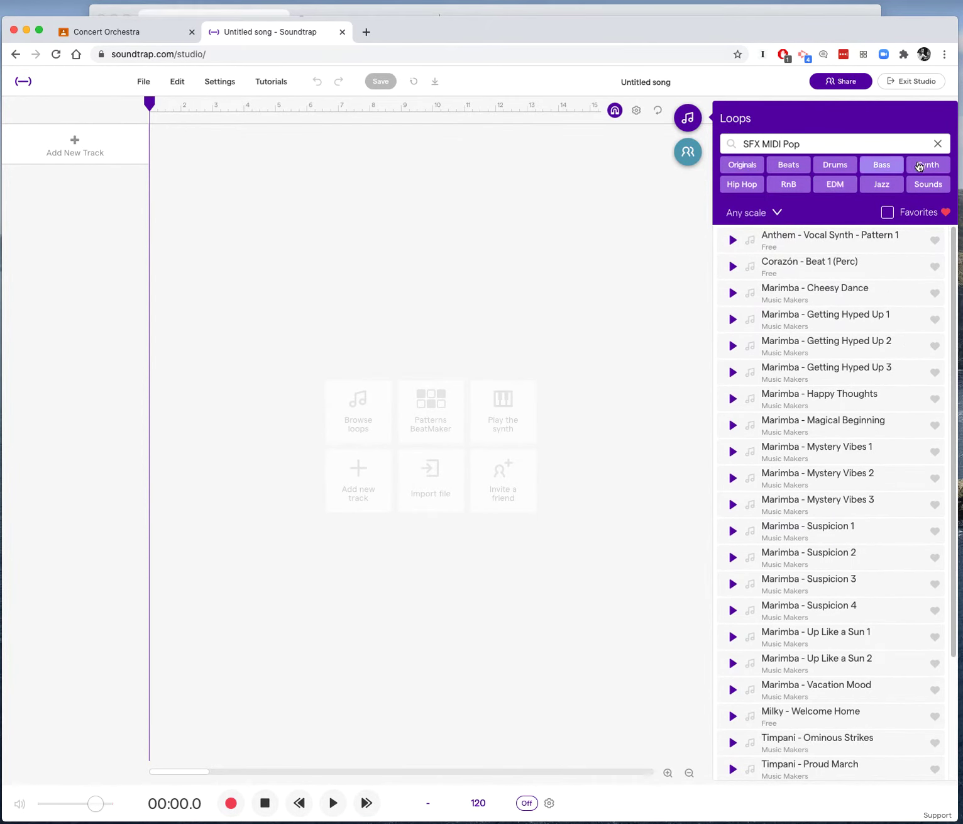
pyautogui.click(938, 143)
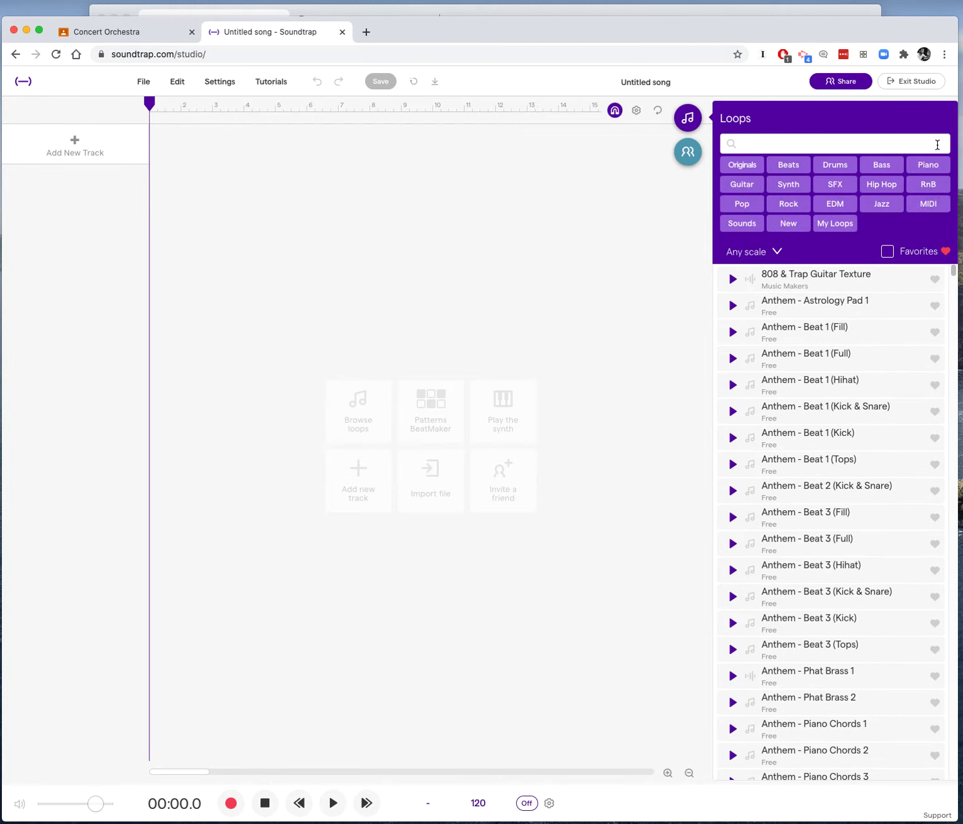
# Step: Filter the loops by Drums and preview Anthem - Beat 3 (Hihat) and Anthem - Beat 3 (Kick & Snare)
pyautogui.click(834, 165)
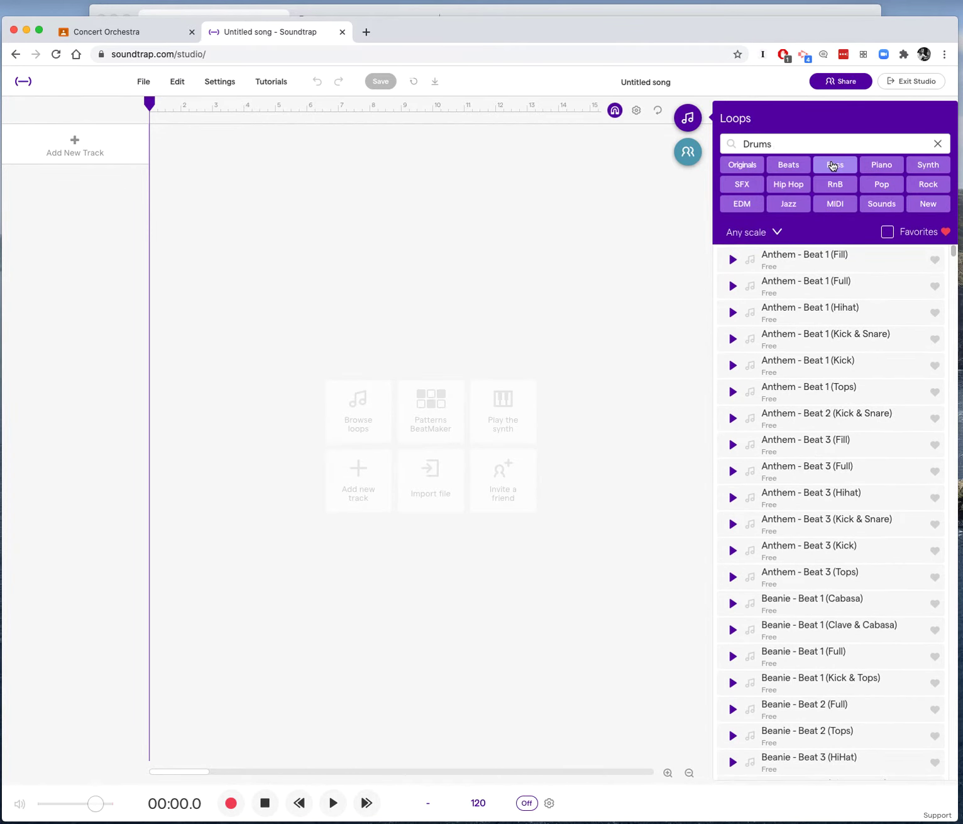
pyautogui.scroll(-4, 816, 327)
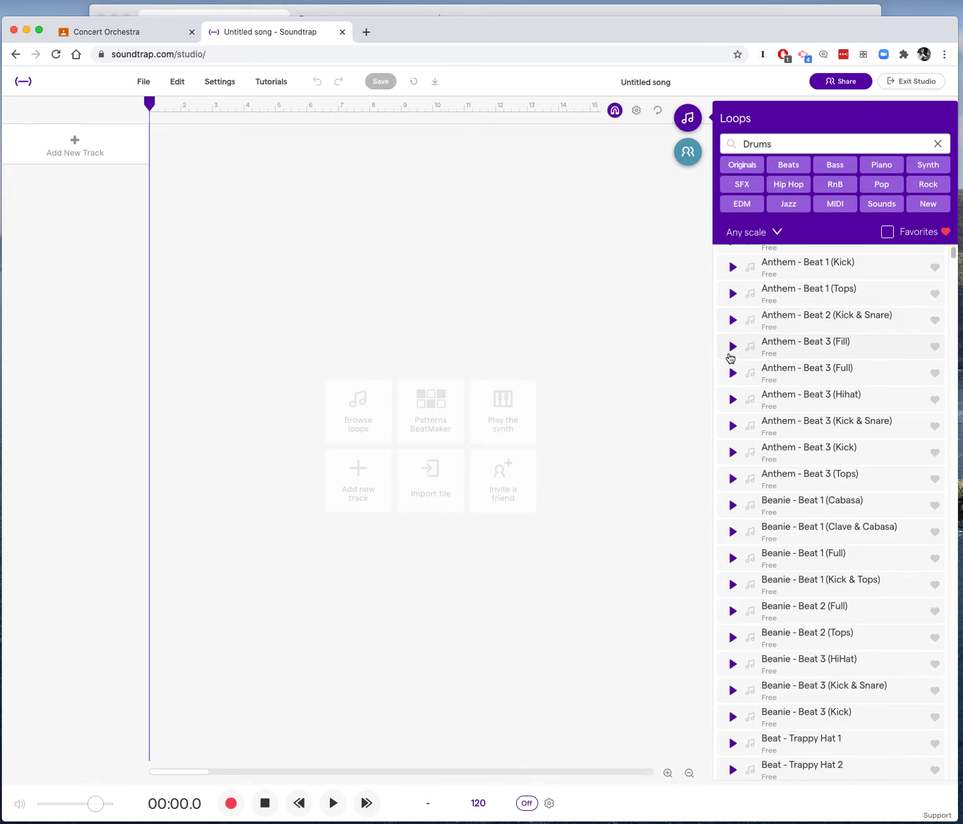
pyautogui.click(733, 400)
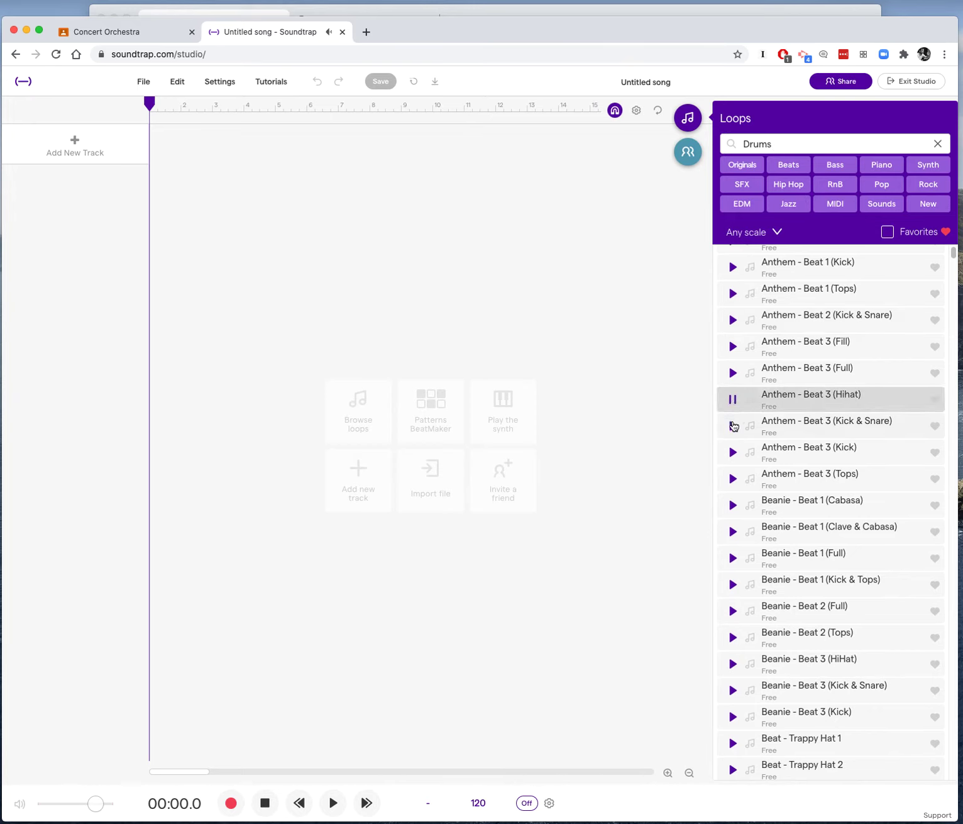
pyautogui.click(733, 426)
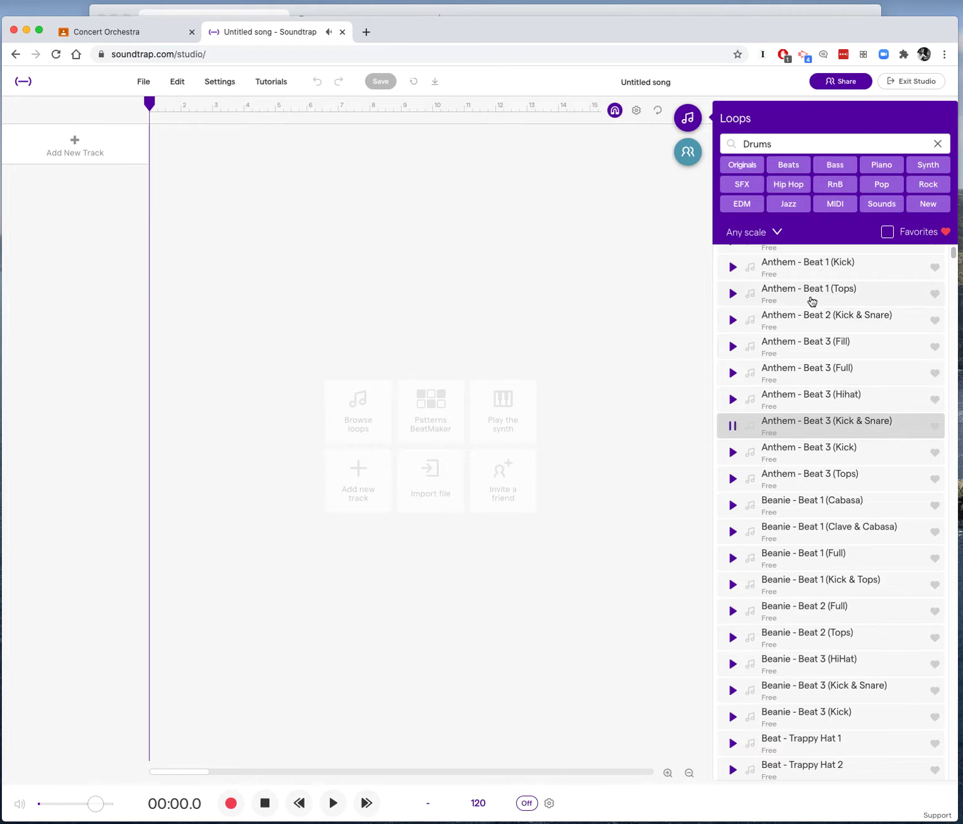
pyautogui.click(731, 428)
pyautogui.scroll(3, 824, 312)
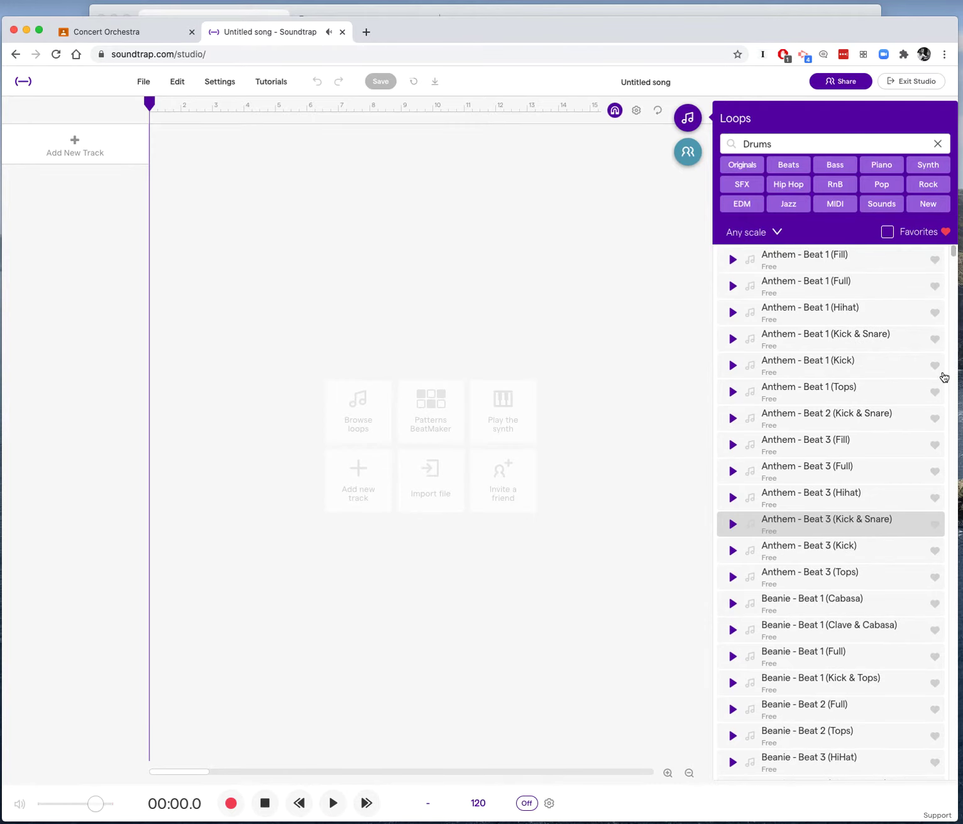
# Step: Add the favorite loops Beats - Latin Fix Bass and Bass - Baggy as two separate tracks starting at bar 1
pyautogui.click(888, 232)
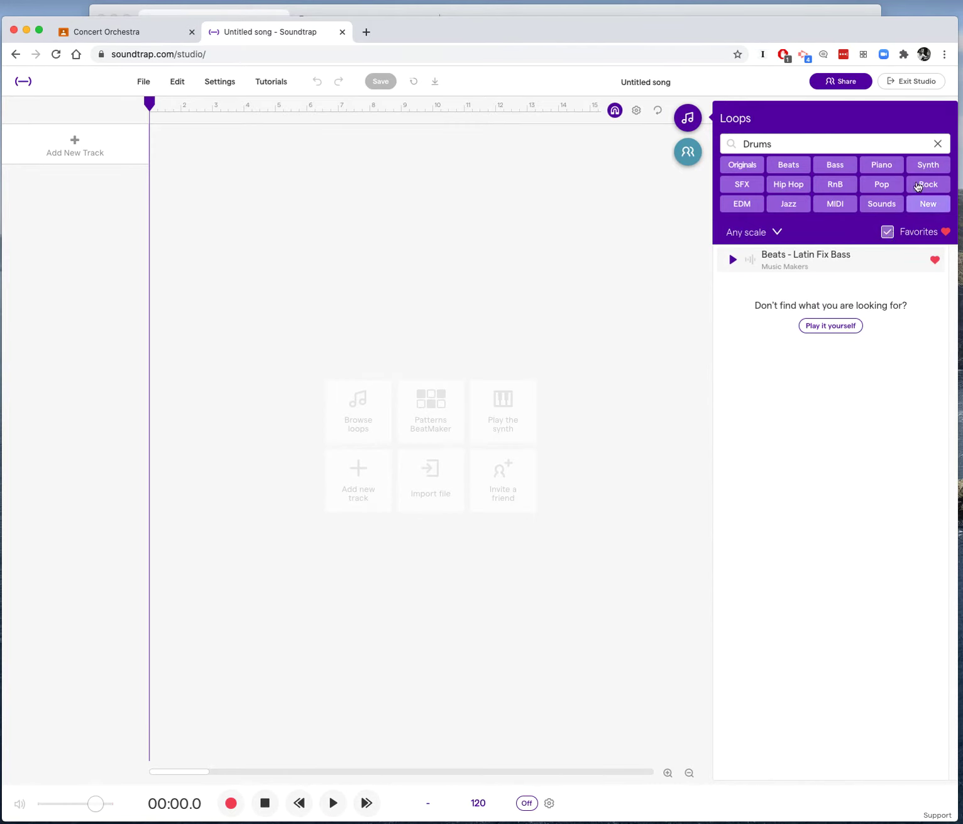
pyautogui.click(938, 143)
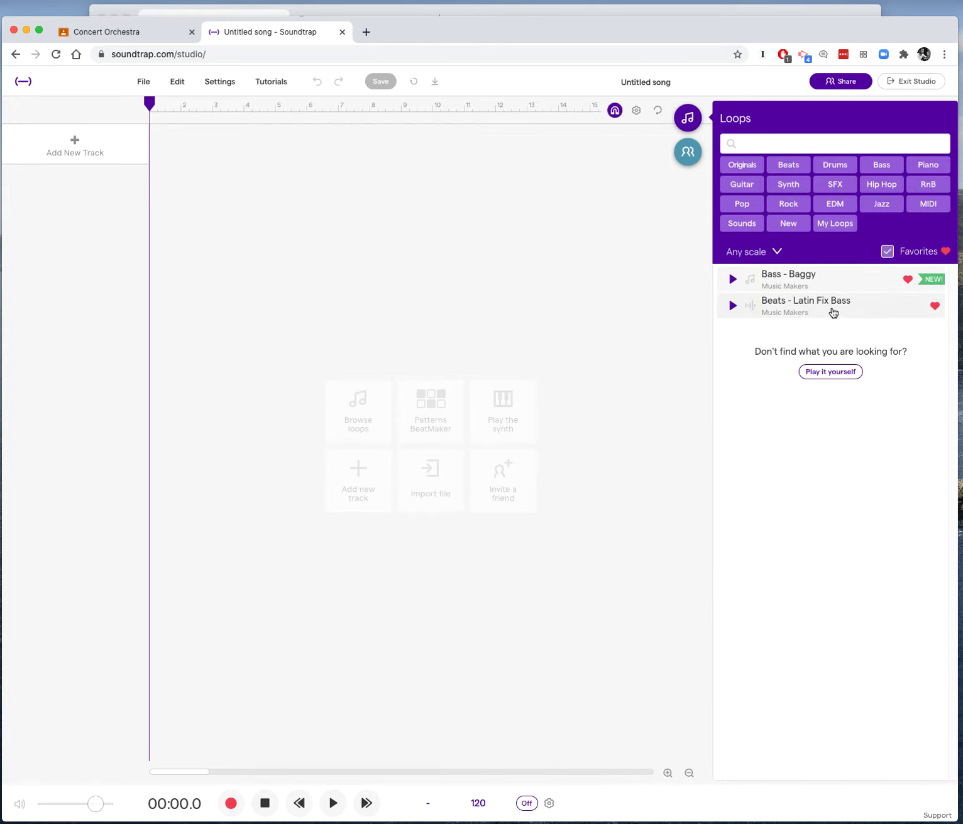
pyautogui.moveTo(787, 304); pyautogui.dragTo(154, 253)
pyautogui.press('space')
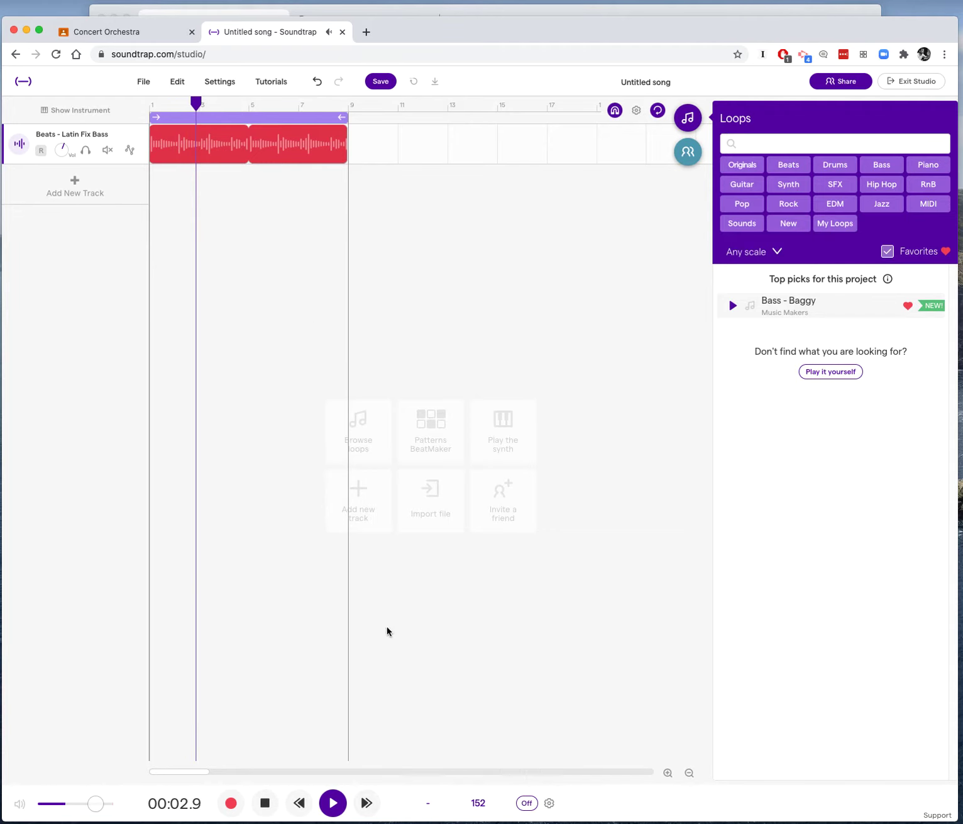
pyautogui.press('space')
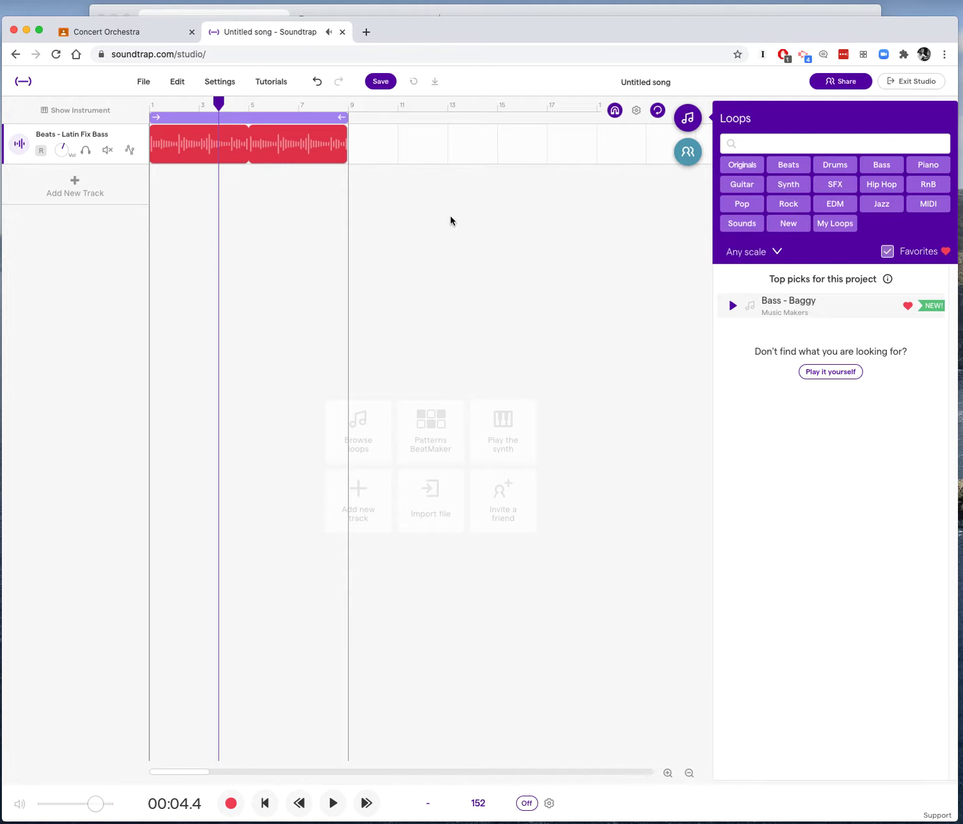
pyautogui.click(211, 160)
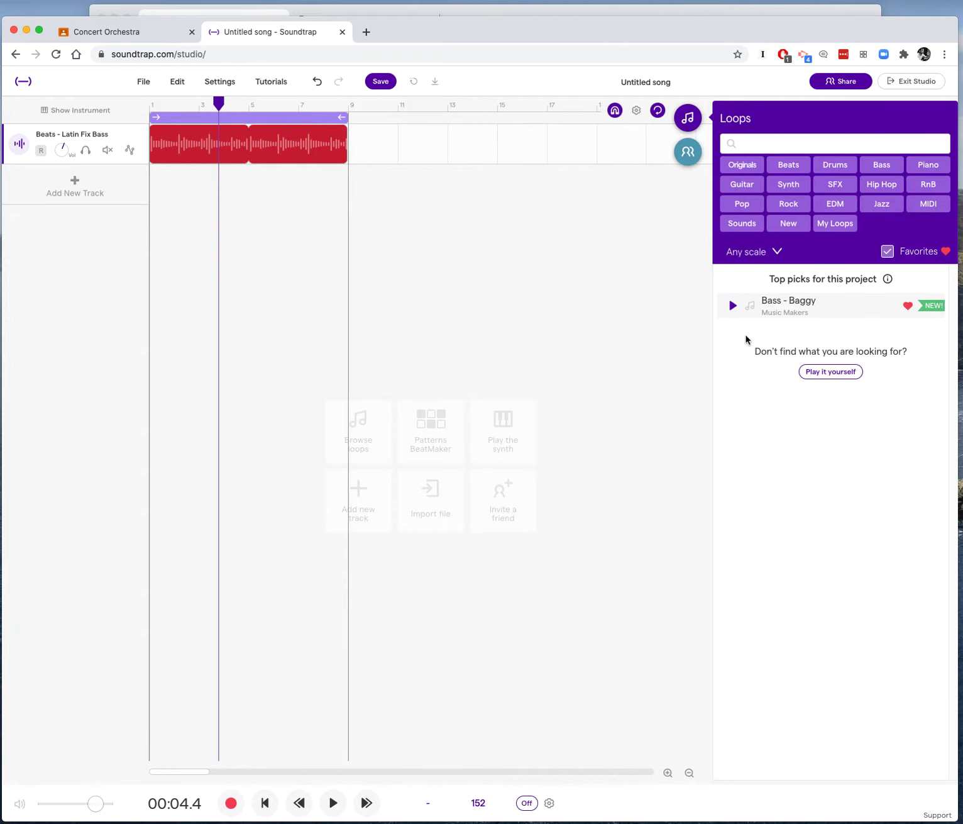
pyautogui.moveTo(821, 307); pyautogui.dragTo(165, 209)
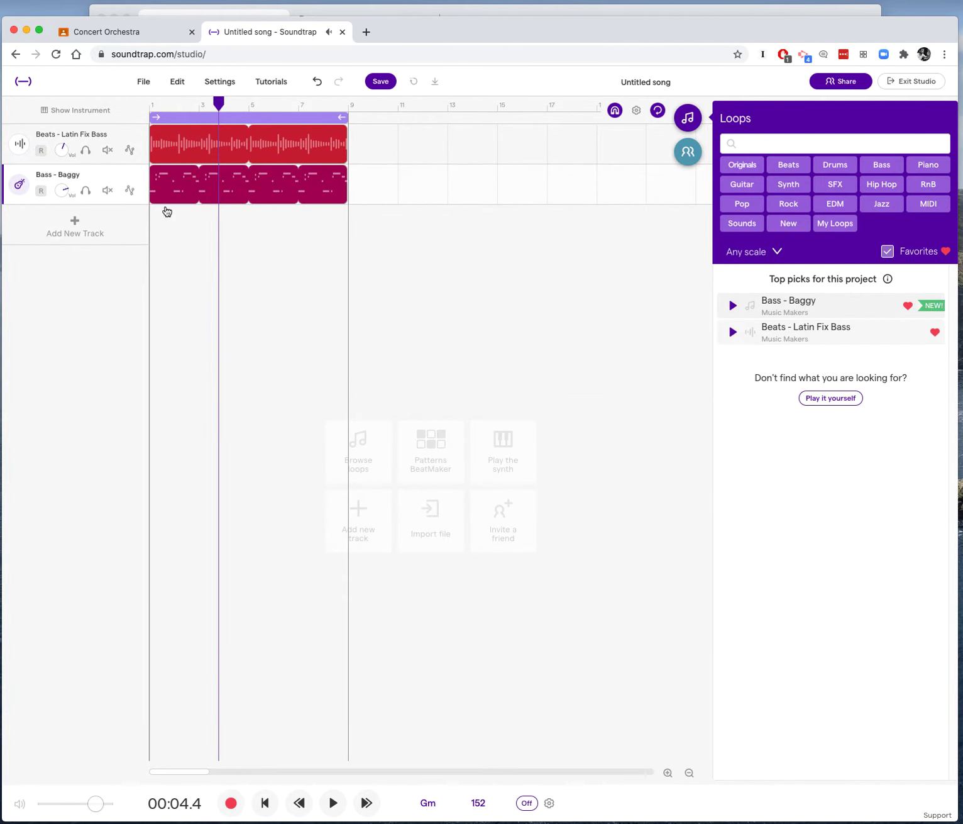
# Step: Find Piano - ADK Electric Grand 1 among all piano loops, add it as a third track from bar 1, and play the mix
pyautogui.click(887, 252)
pyautogui.click(924, 167)
pyautogui.scroll(-15, 855, 465)
pyautogui.scroll(-10, 852, 478)
pyautogui.scroll(8, 789, 477)
pyautogui.scroll(-1, 817, 481)
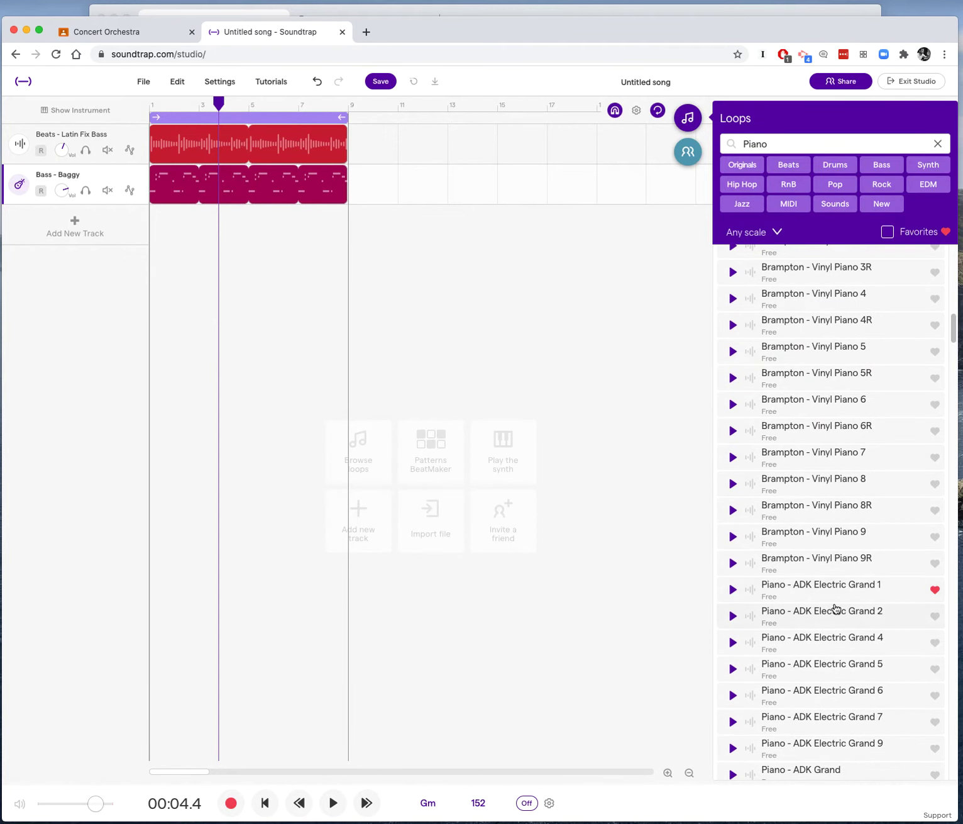
pyautogui.moveTo(847, 588); pyautogui.dragTo(147, 254)
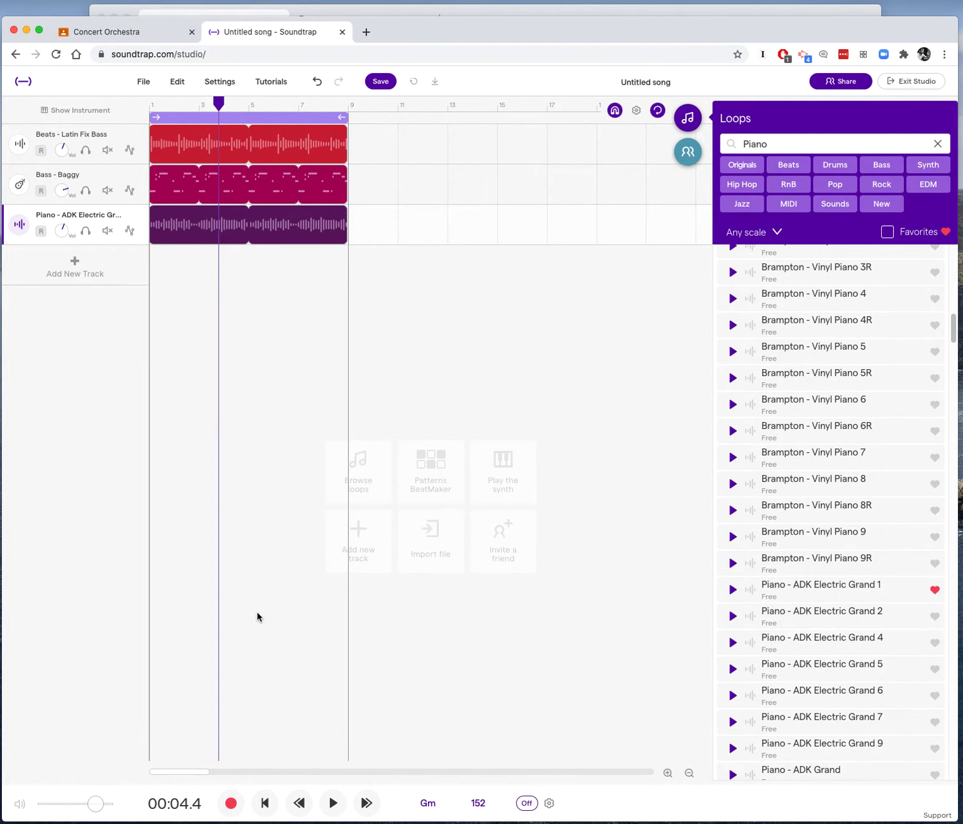
pyautogui.click(335, 804)
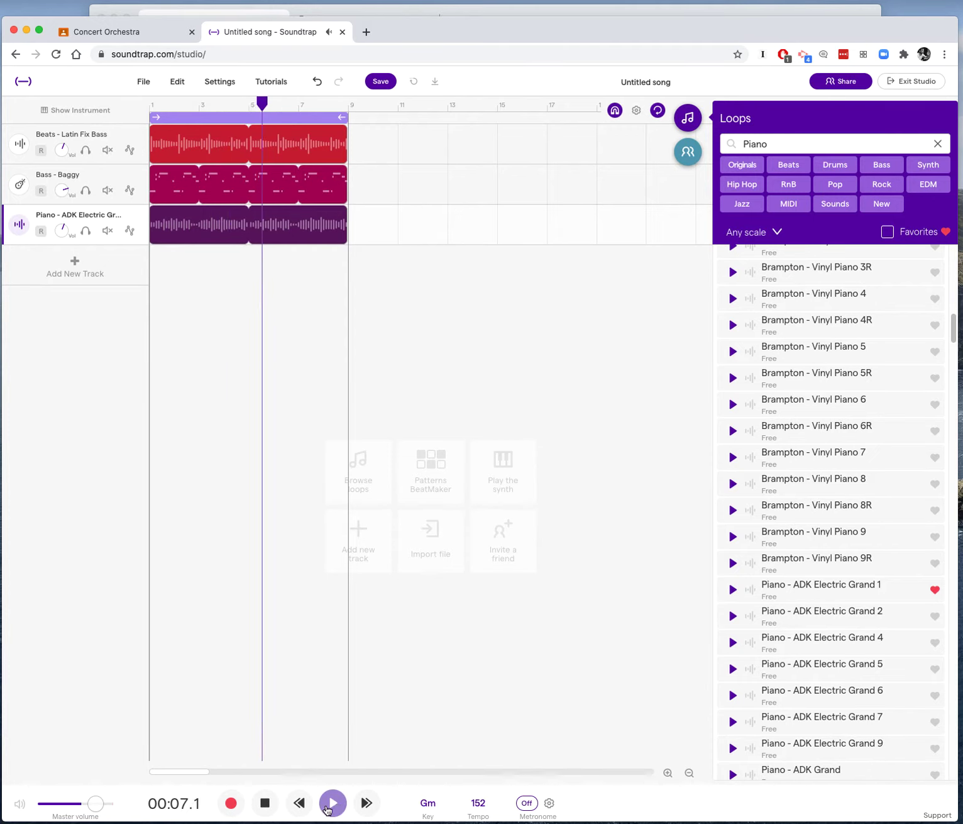
pyautogui.click(265, 805)
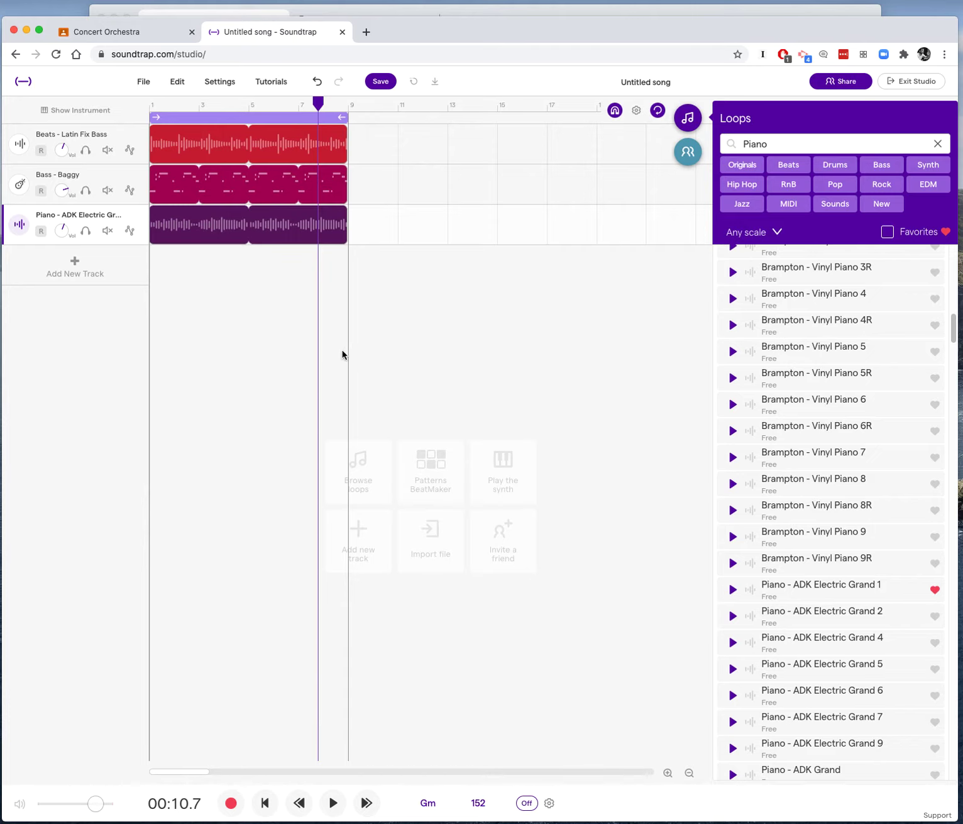
# Step: Save the project and rename it Funky Beat, saving it again under the new title
pyautogui.click(383, 83)
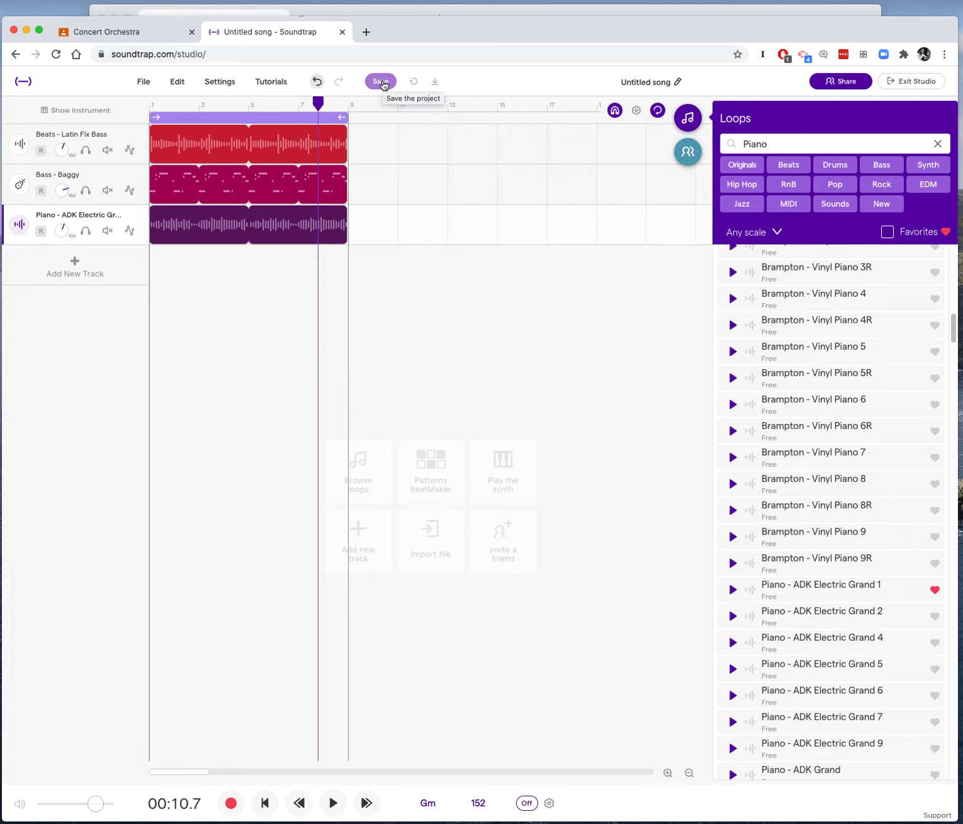
pyautogui.click(382, 83)
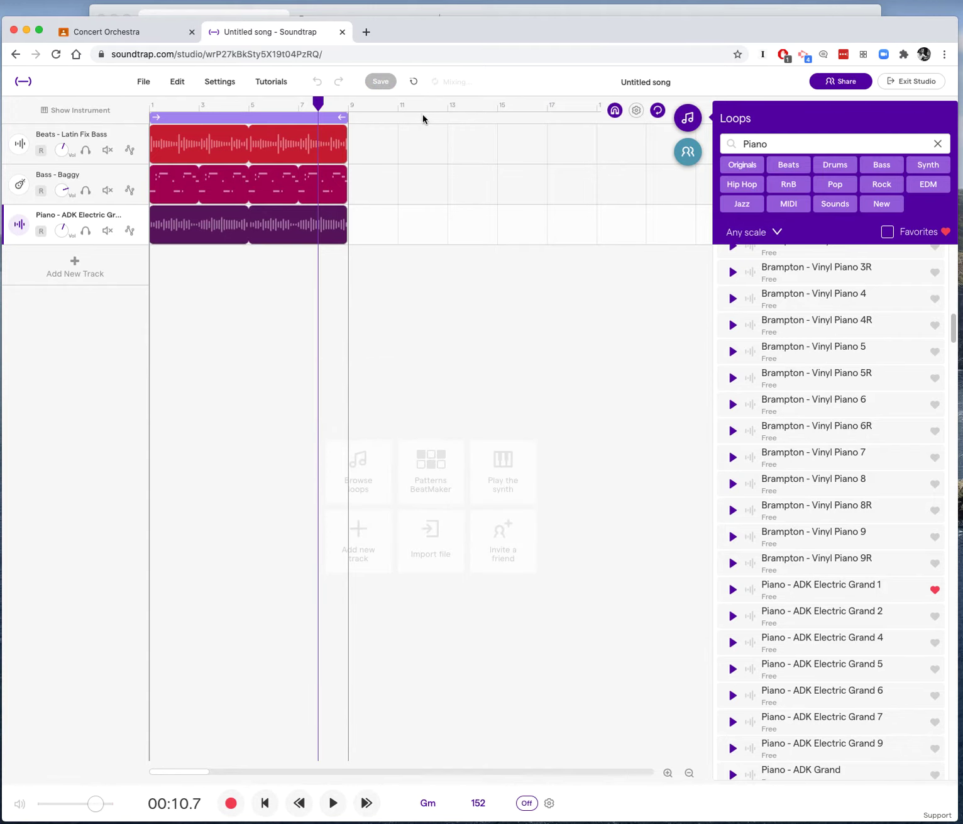
pyautogui.click(647, 86)
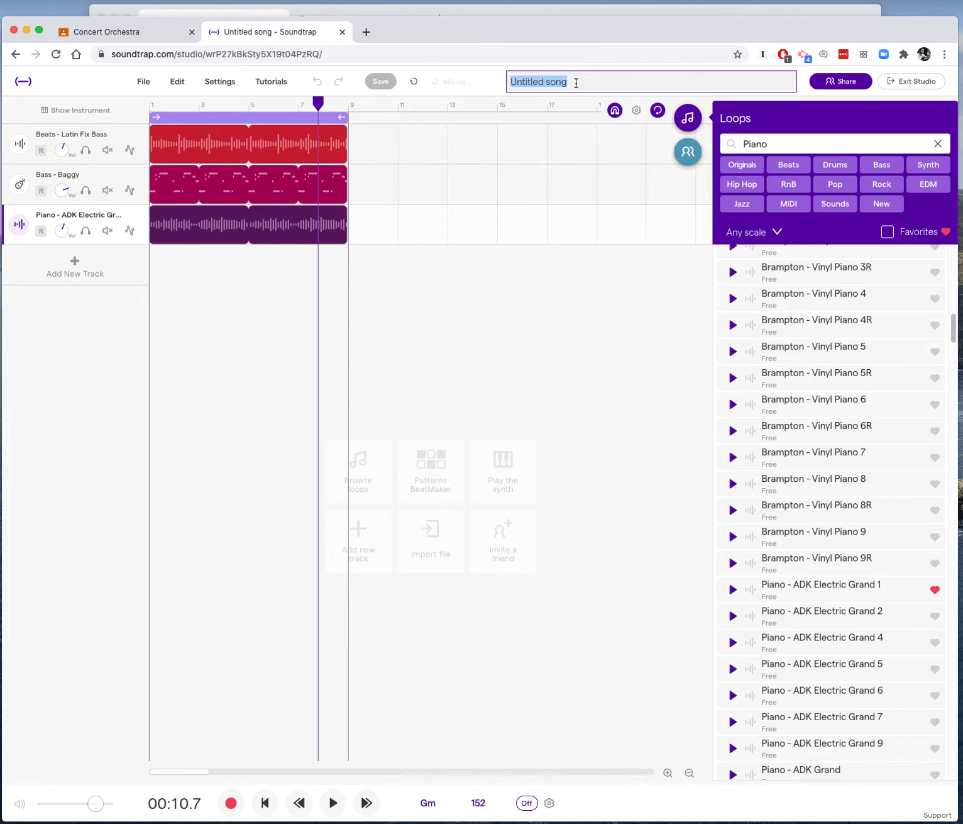
pyautogui.write('Funky Beat')
pyautogui.press('Return')
pyautogui.click(379, 80)
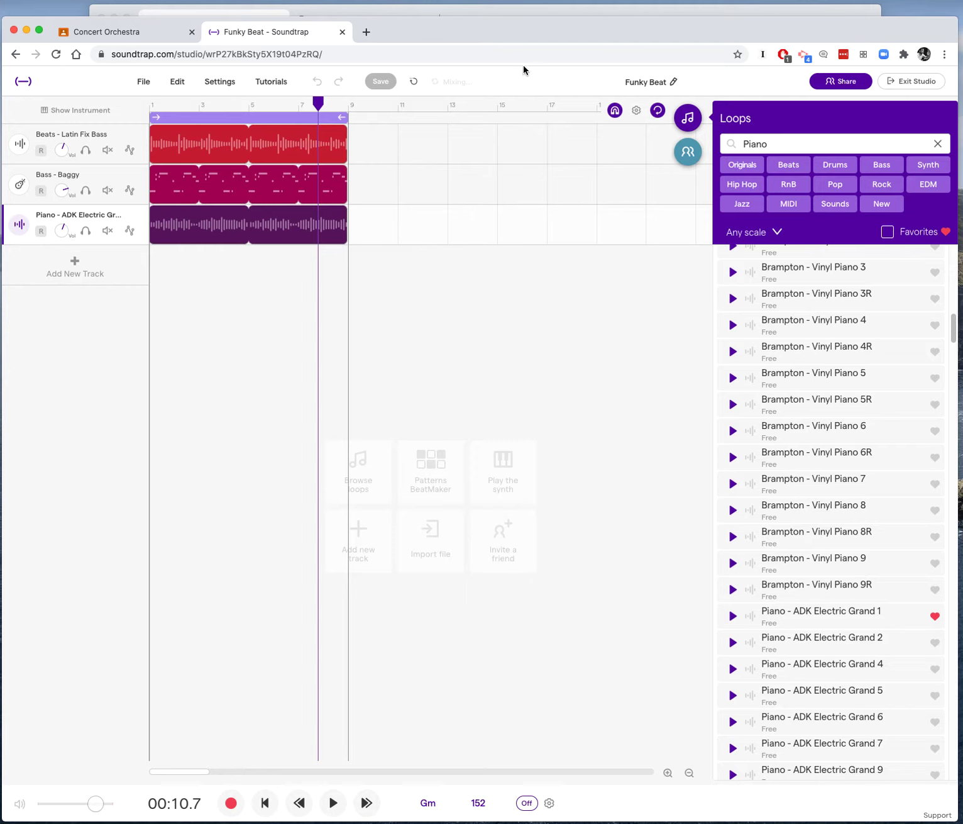
# Step: Copy the project's collaborator invitation link and briefly check the Concert Orchestra class page as a place to share it
pyautogui.click(691, 153)
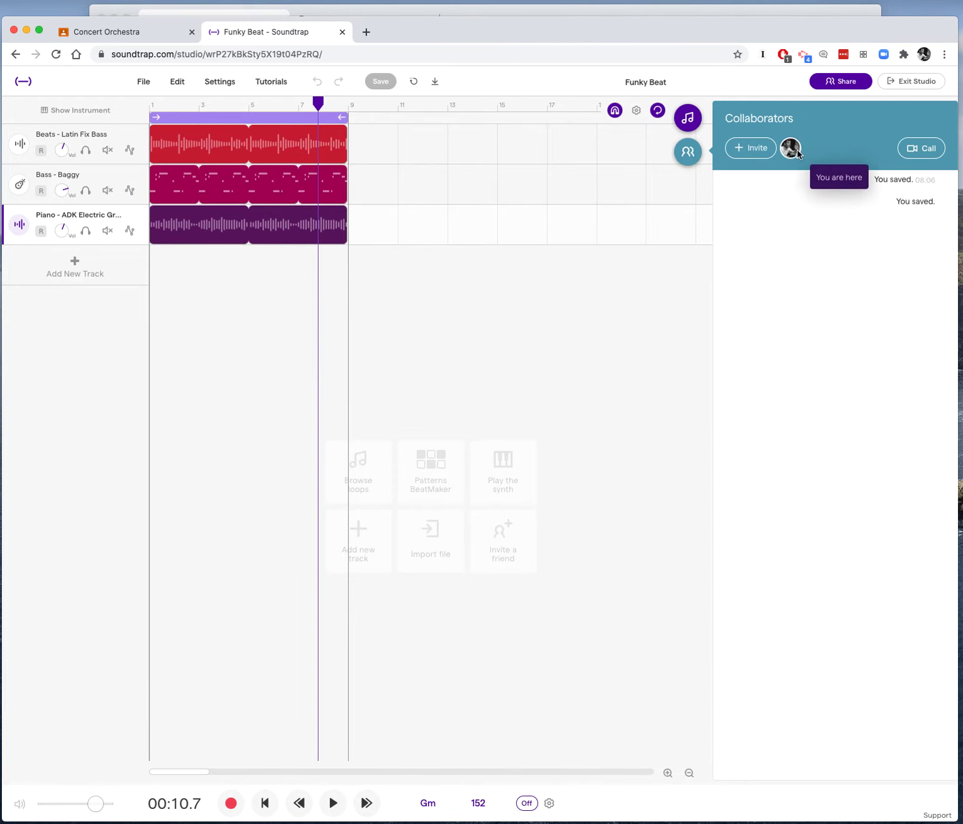
pyautogui.click(749, 151)
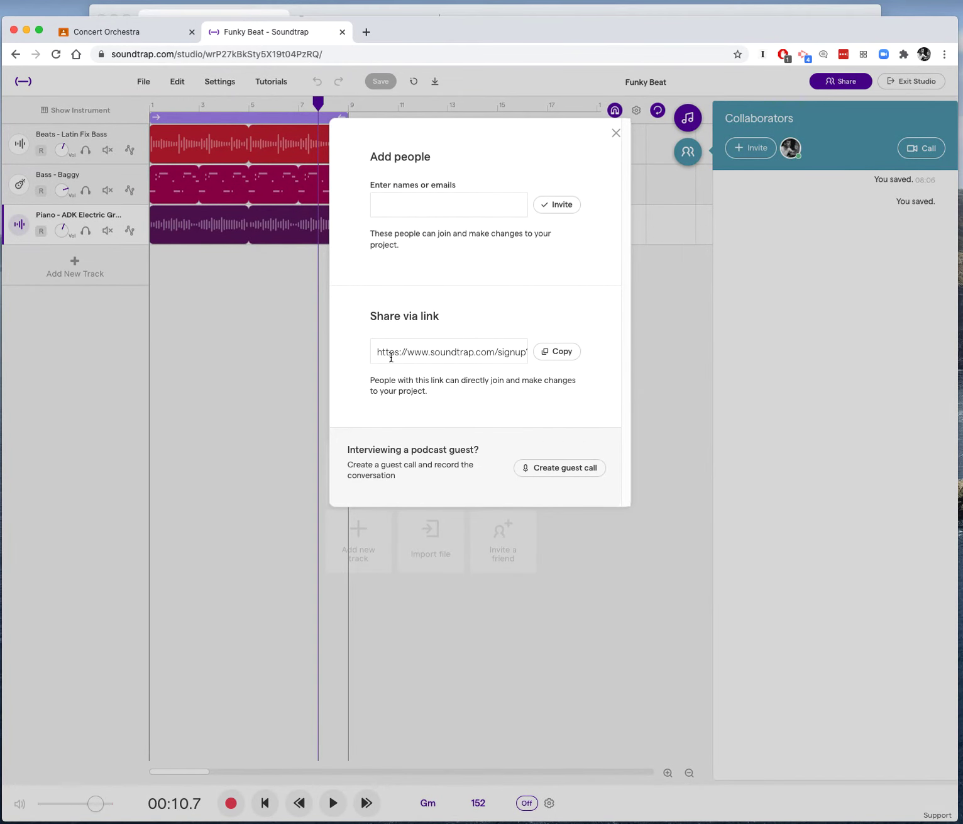
pyautogui.click(559, 354)
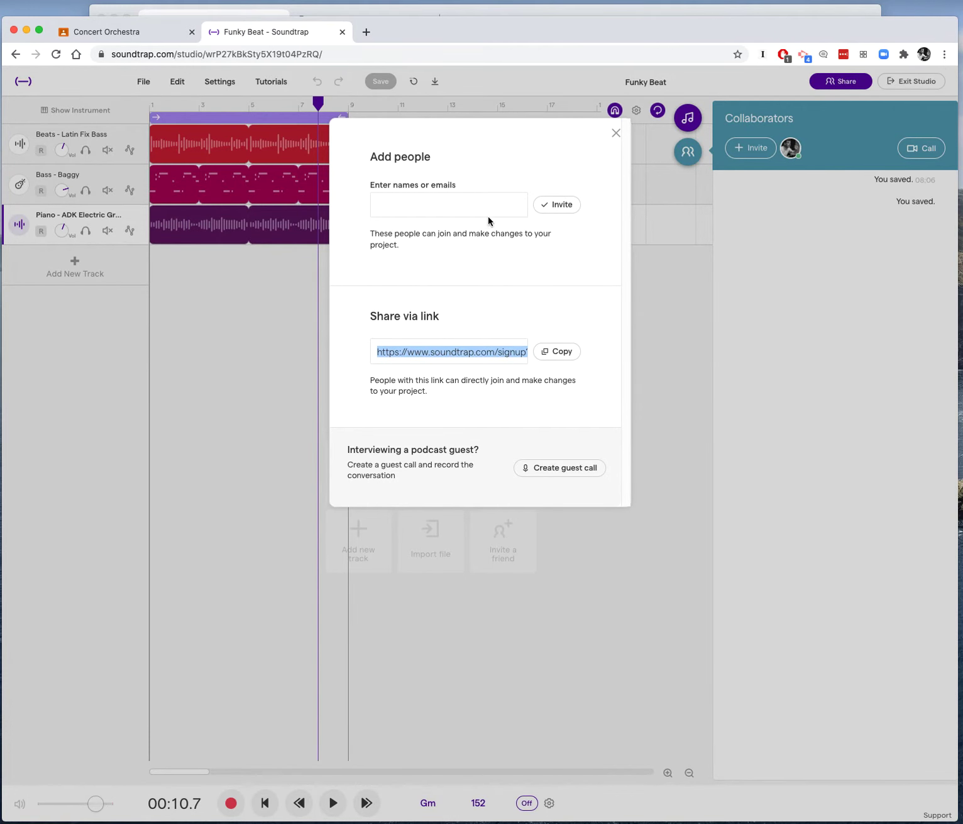
pyautogui.click(139, 33)
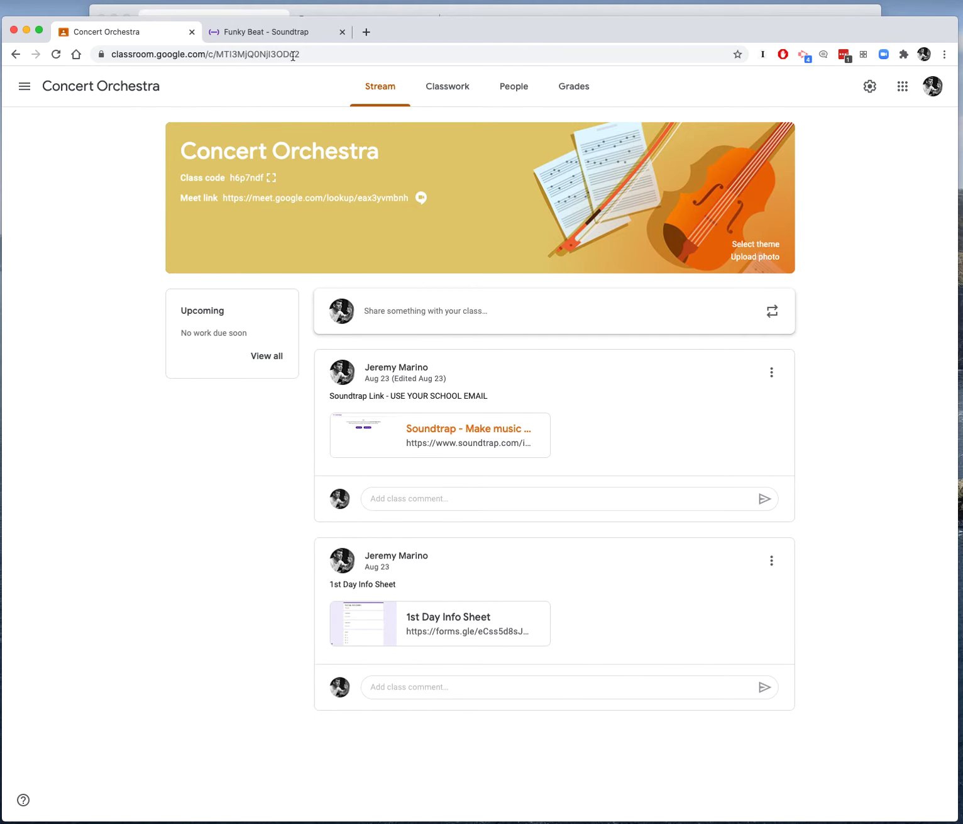
pyautogui.click(275, 38)
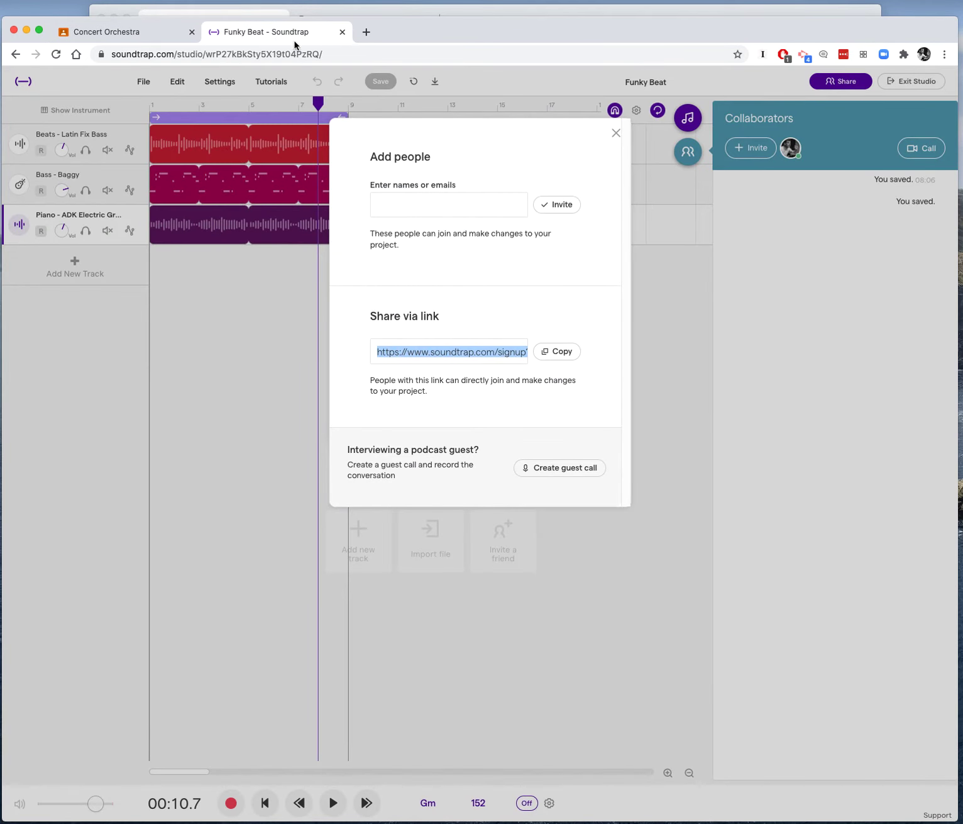
# Step: Close the sharing dialog and create a new podcast project
pyautogui.click(615, 135)
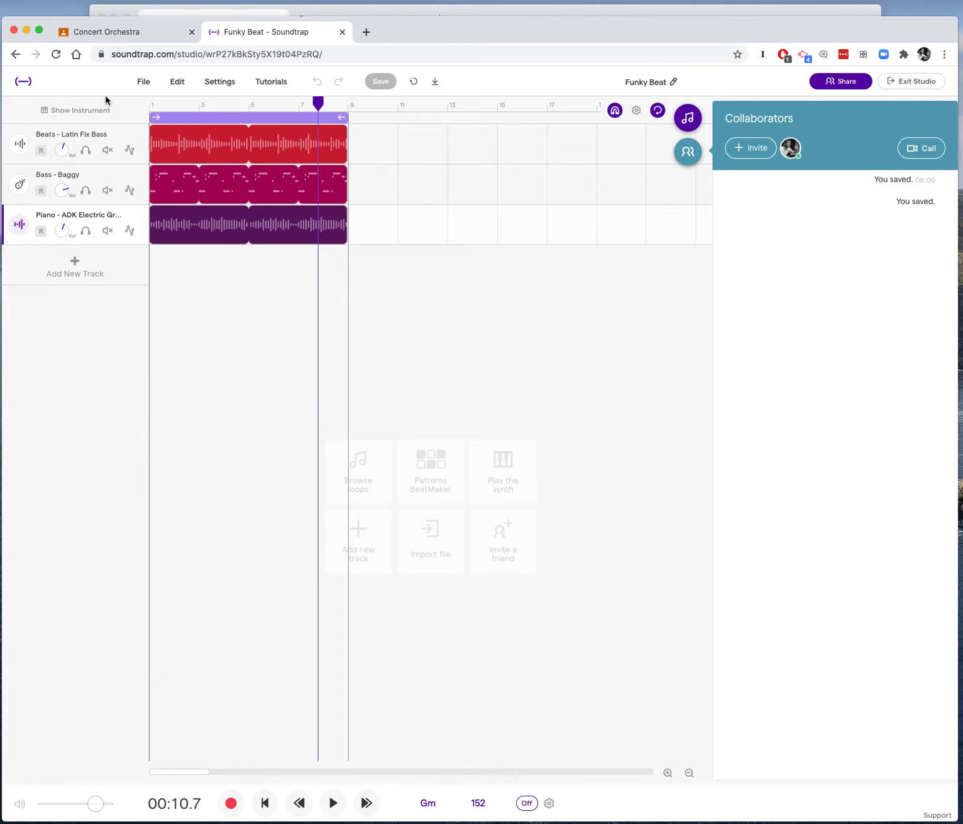
pyautogui.click(139, 82)
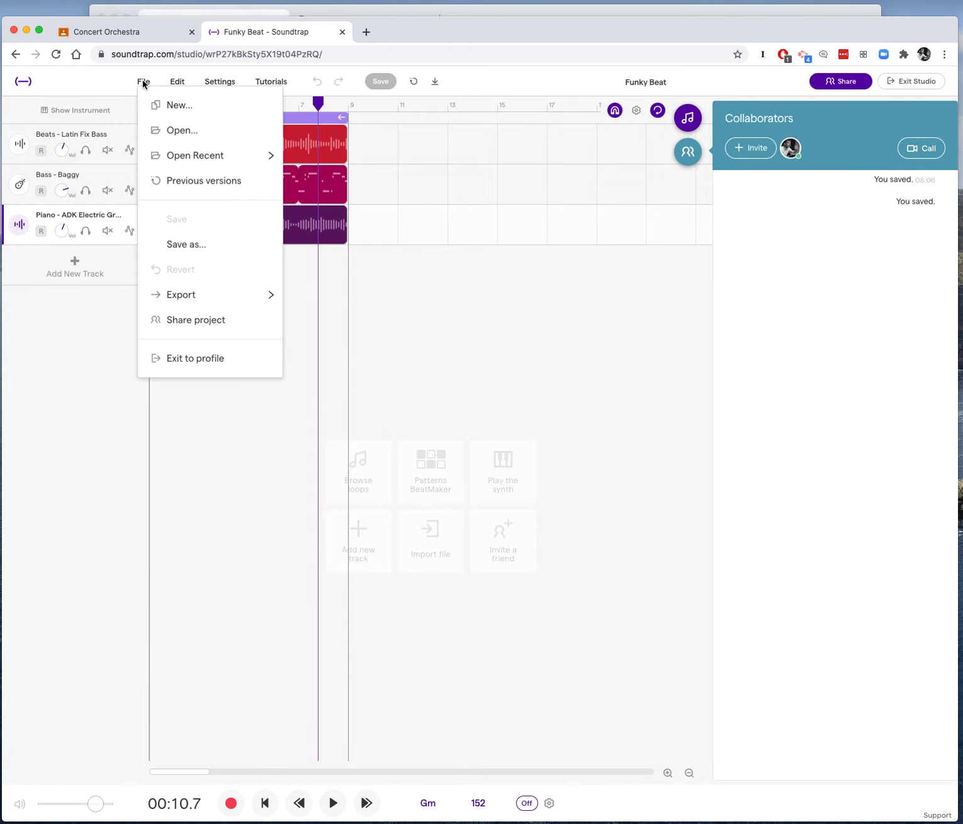
pyautogui.click(184, 108)
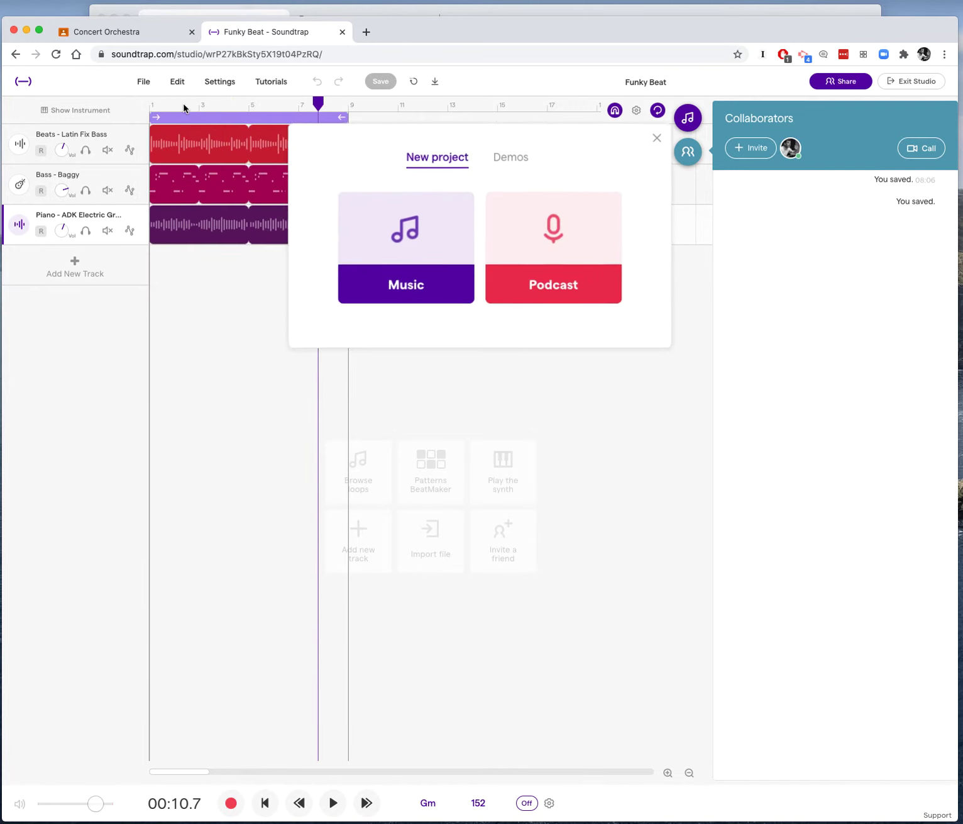
pyautogui.click(542, 246)
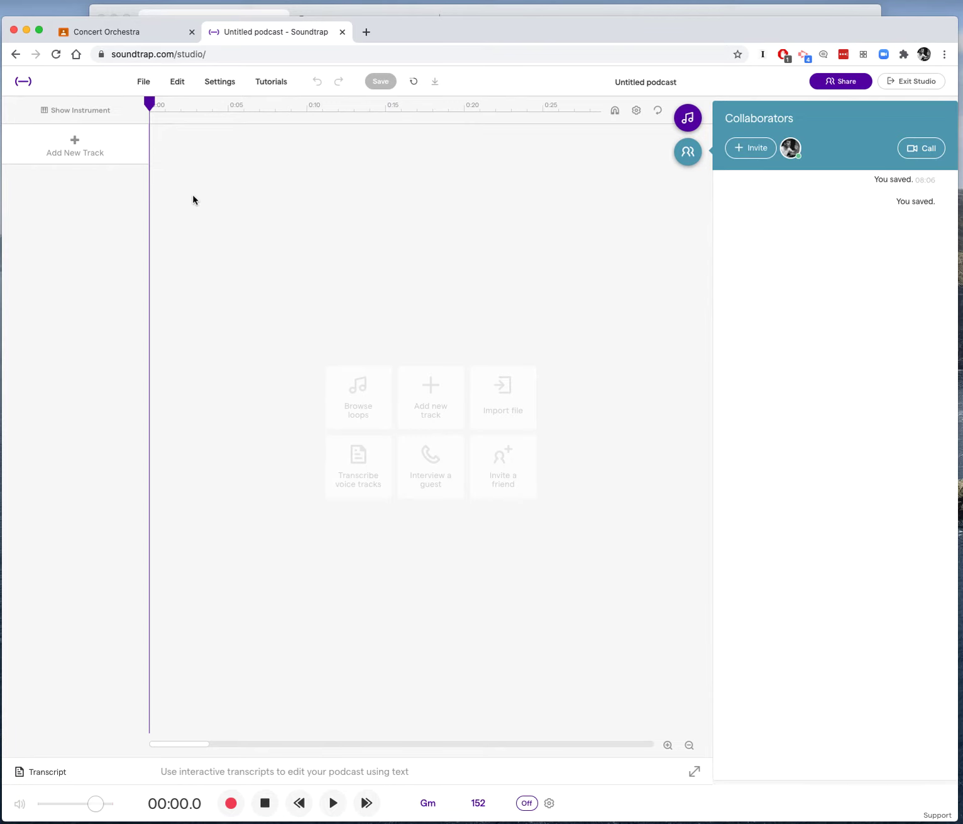
# Step: Add a voice and microphone track and record about 9 seconds of speech using the default Blue Snowball input
pyautogui.click(71, 139)
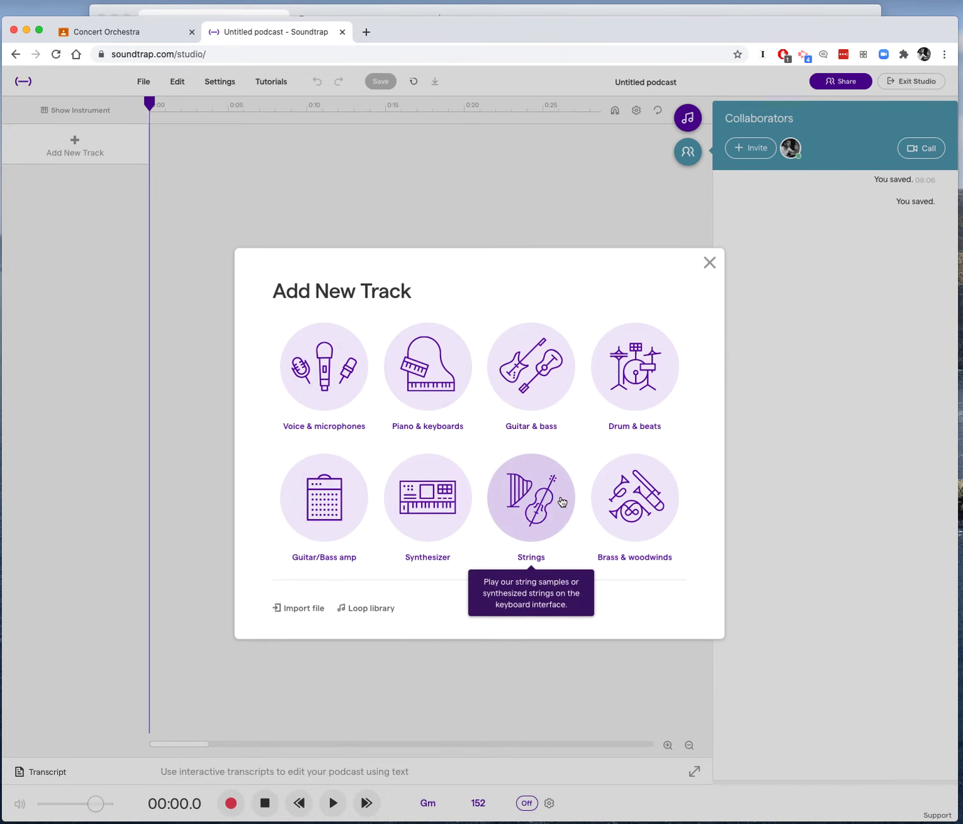
pyautogui.click(318, 367)
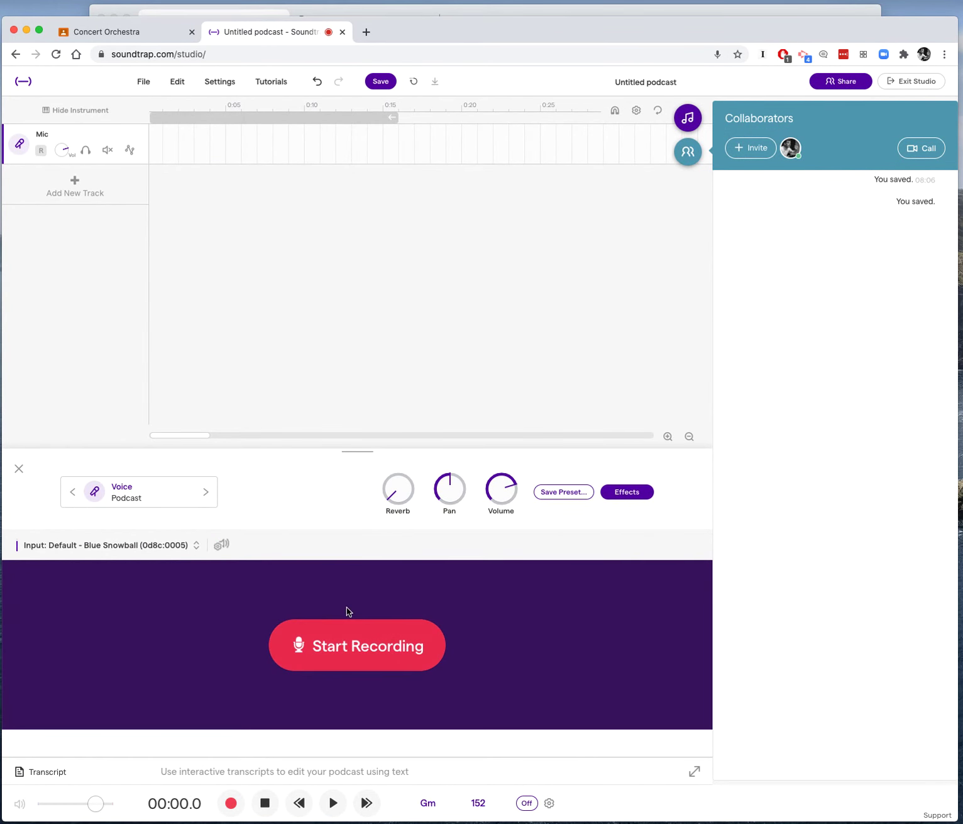
pyautogui.click(196, 545)
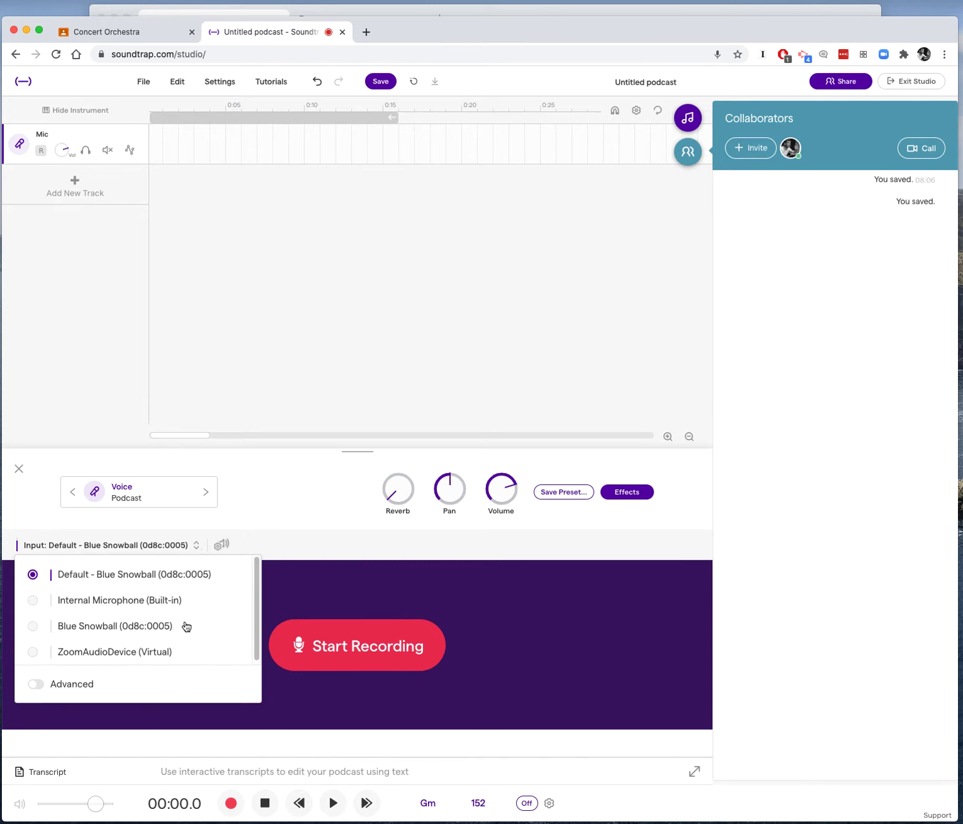
pyautogui.click(215, 522)
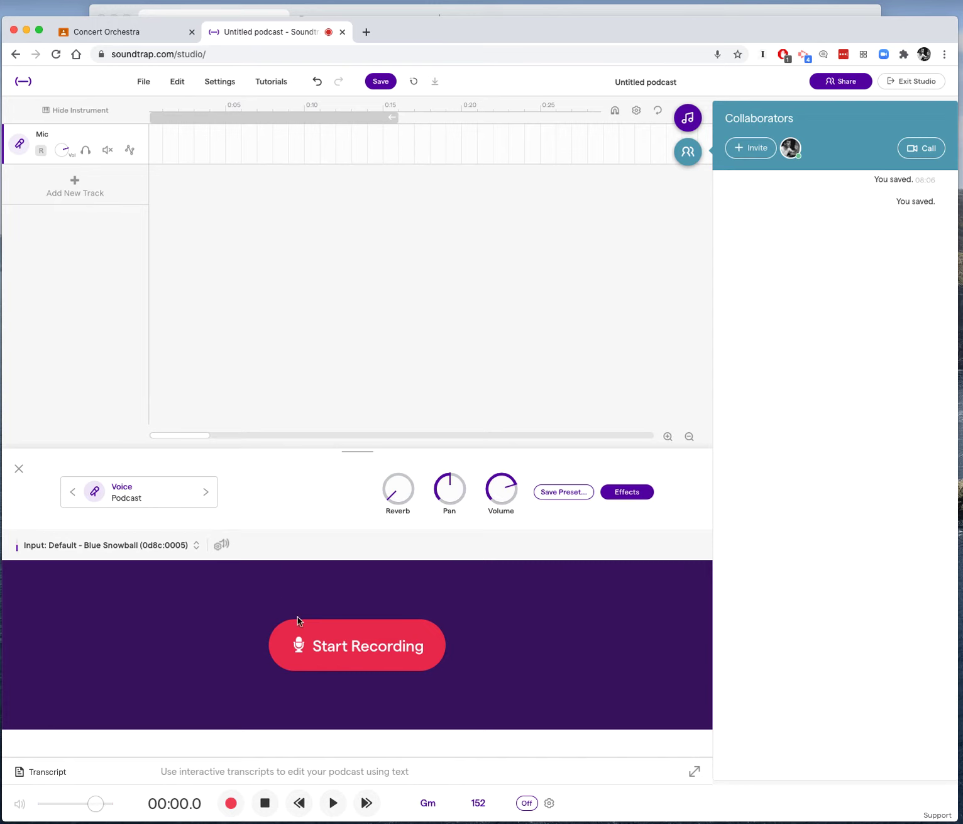
pyautogui.click(359, 638)
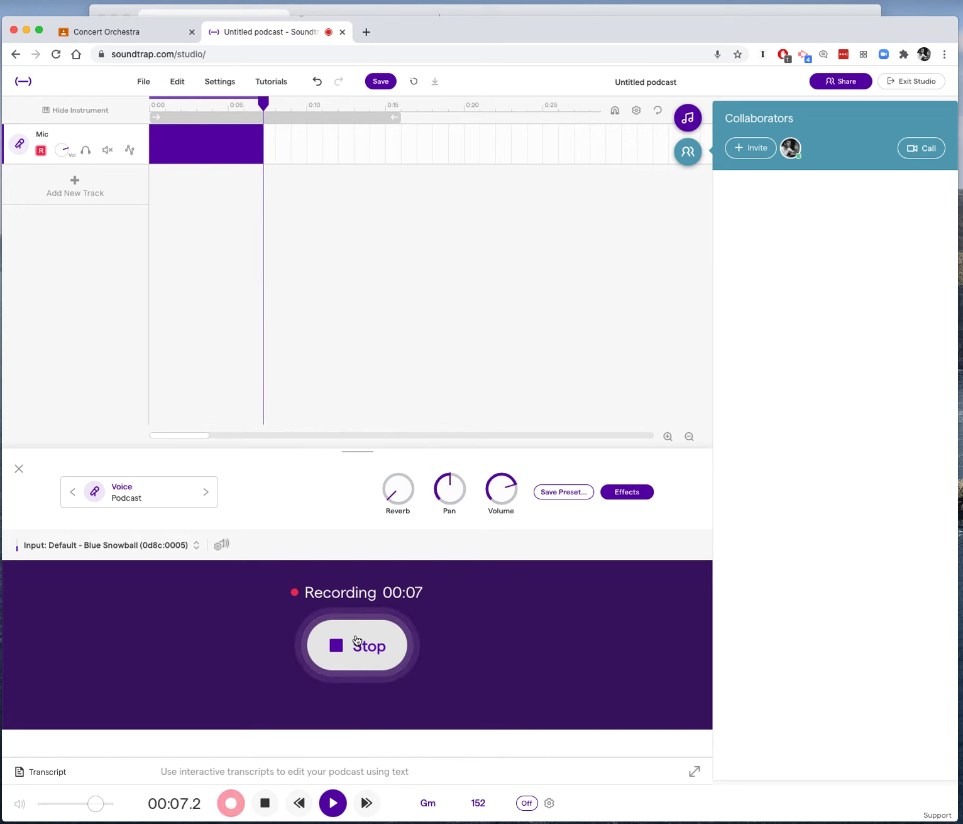
pyautogui.click(356, 640)
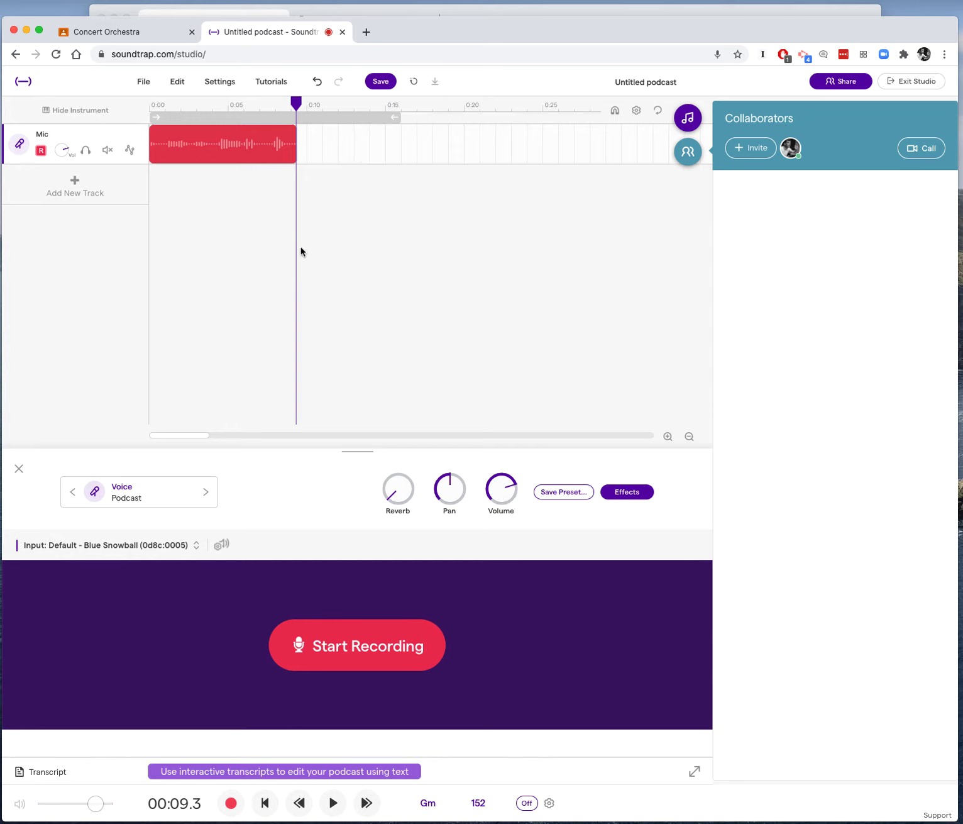
# Step: Save the podcast project, rename it Joke, and save it again under the new title
pyautogui.click(381, 83)
pyautogui.click(381, 82)
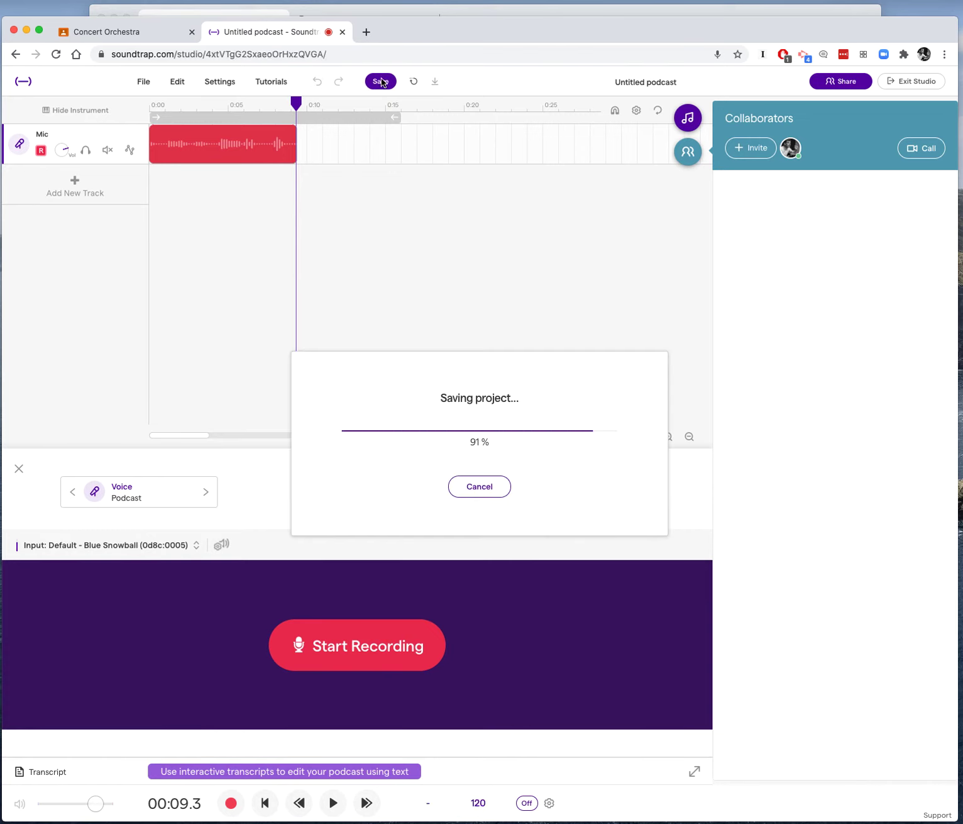
pyautogui.click(632, 81)
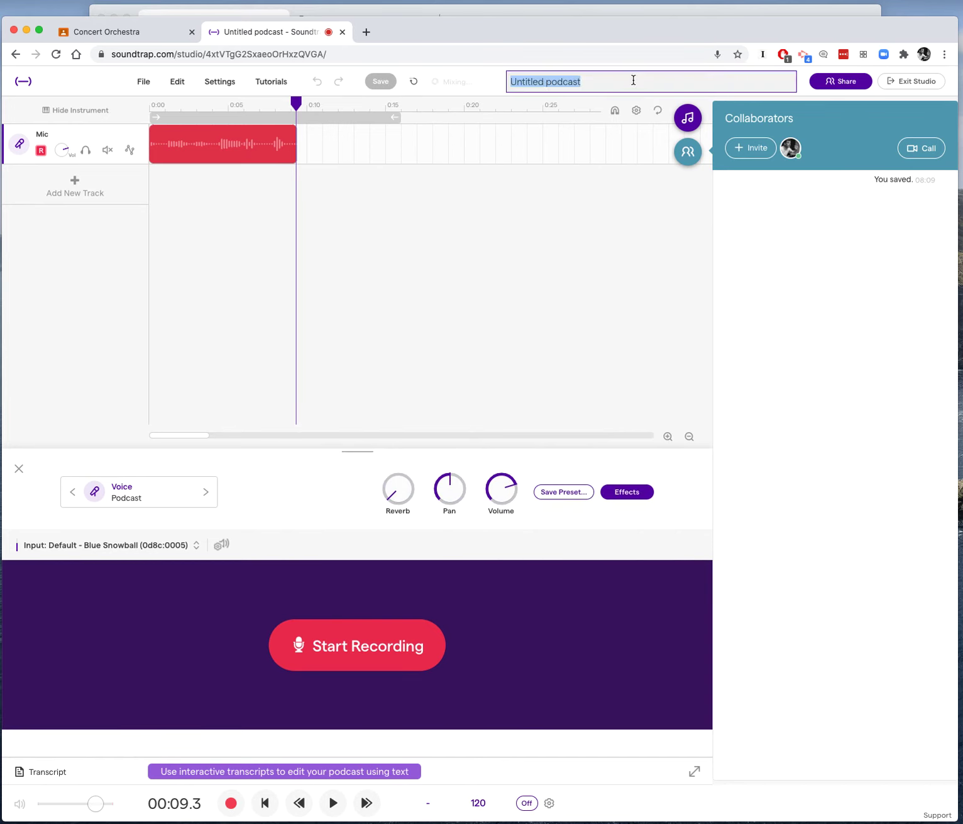
pyautogui.write('Joke')
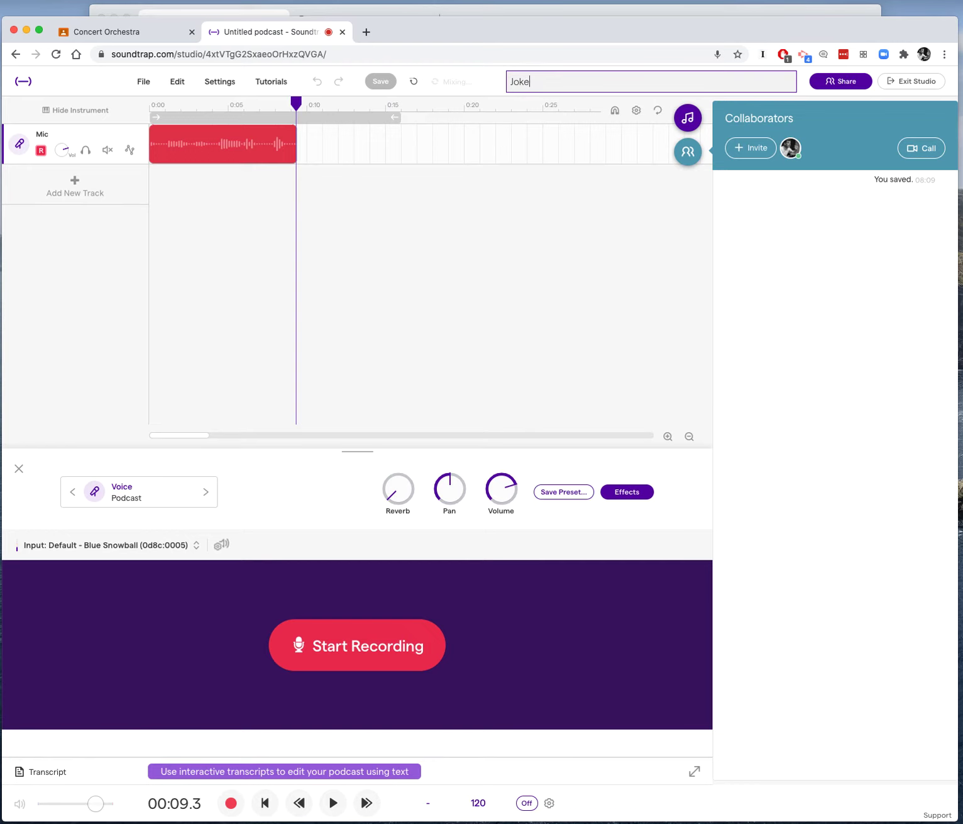
pyautogui.press('Return')
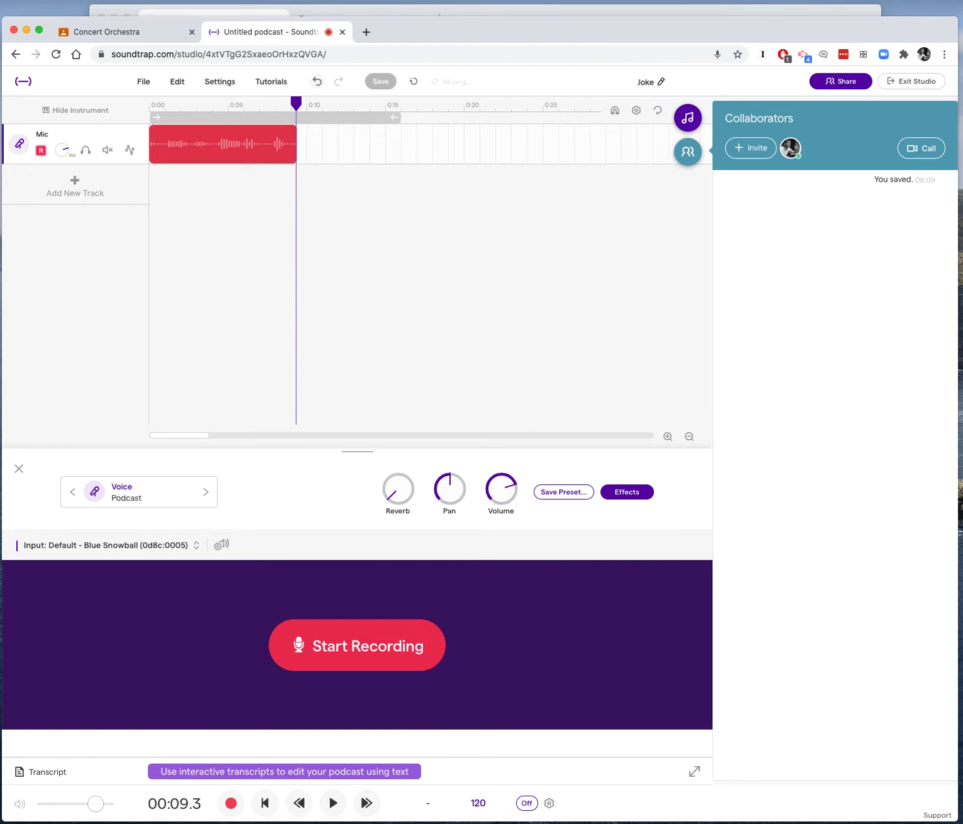
pyautogui.click(381, 81)
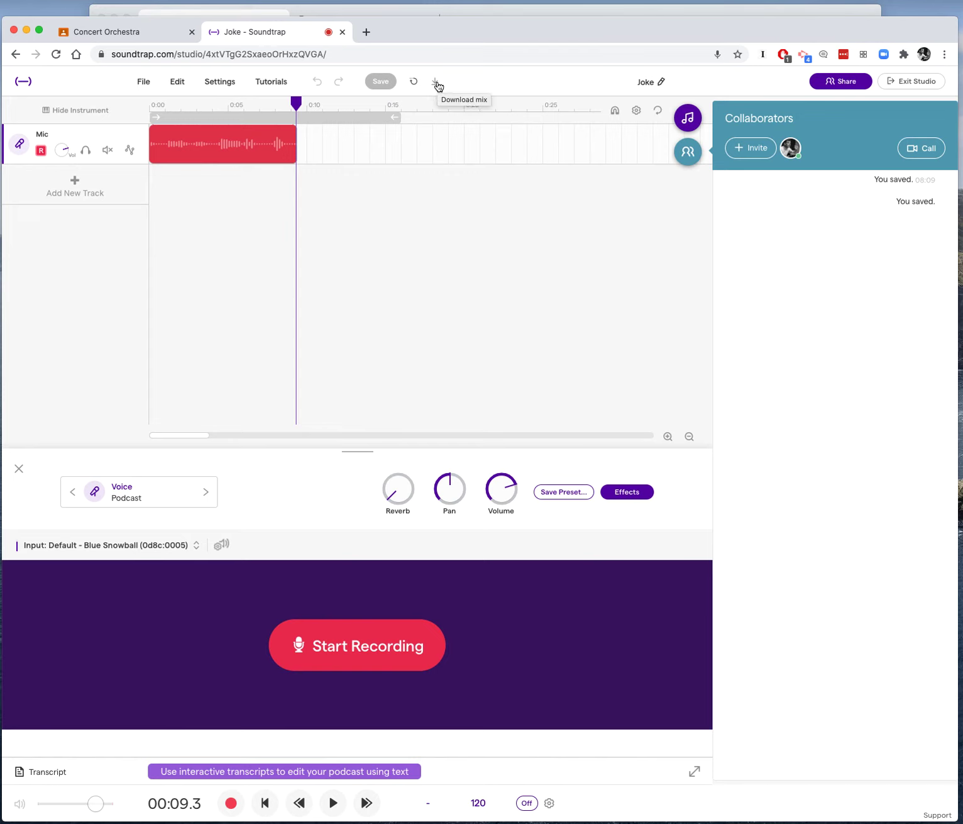
# Step: Export the Joke project to an mp3 file and briefly check the Concert Orchestra class page as a place to share it
pyautogui.click(143, 82)
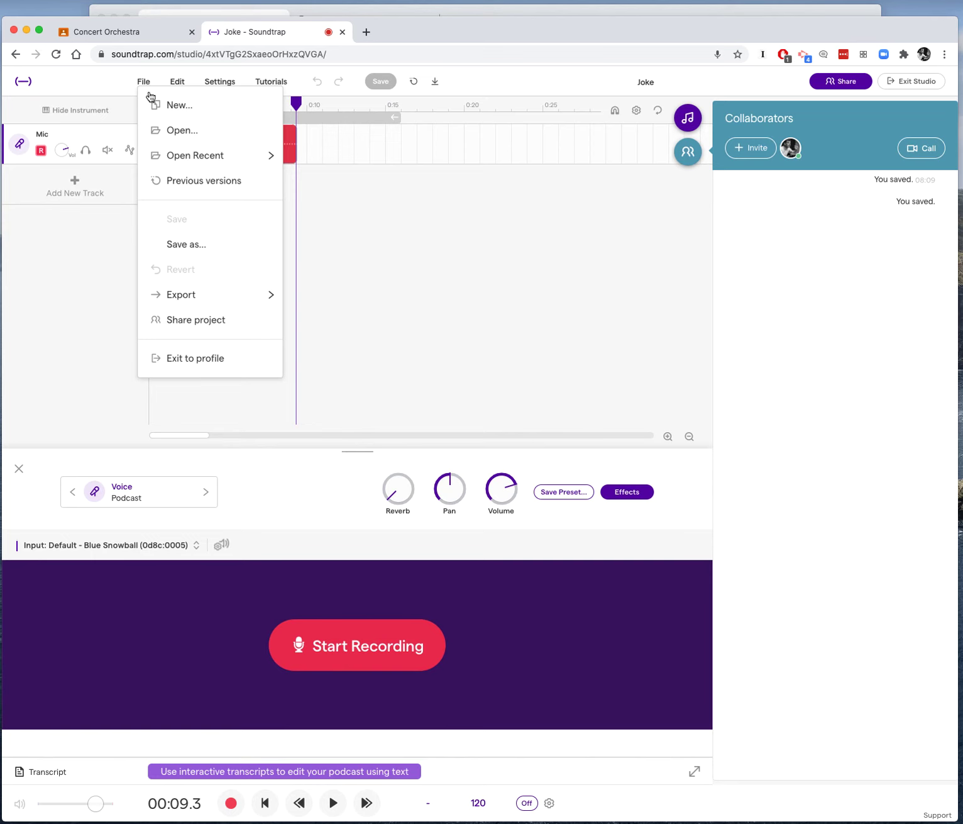
pyautogui.moveTo(199, 293)
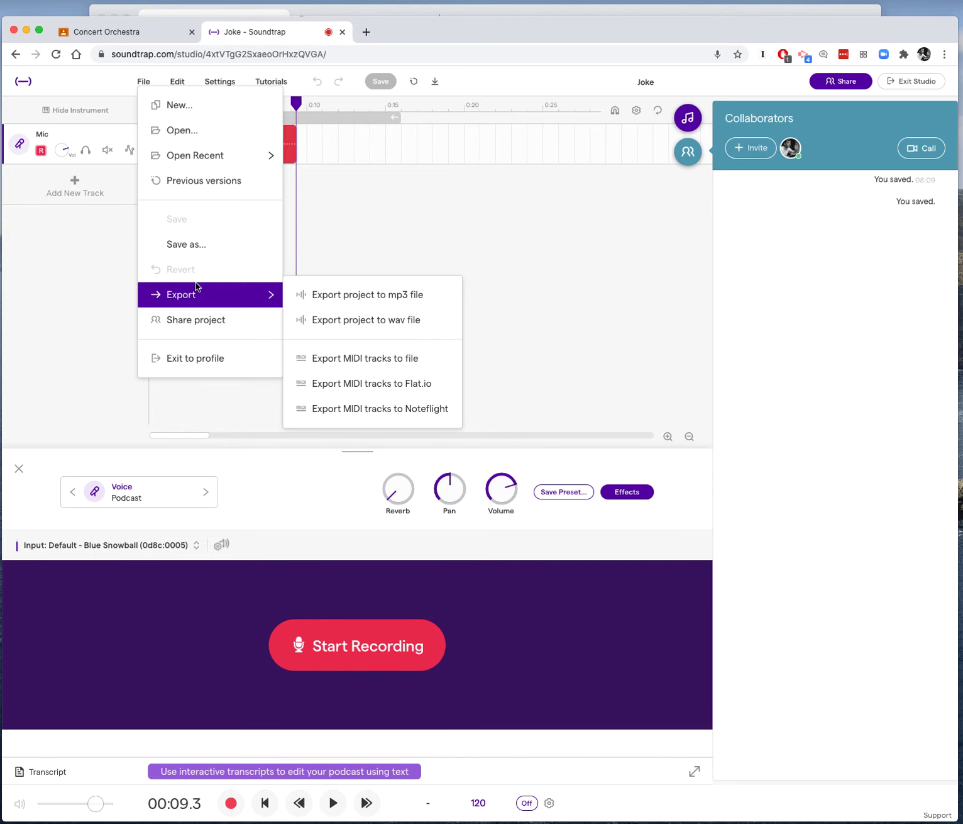
pyautogui.click(338, 295)
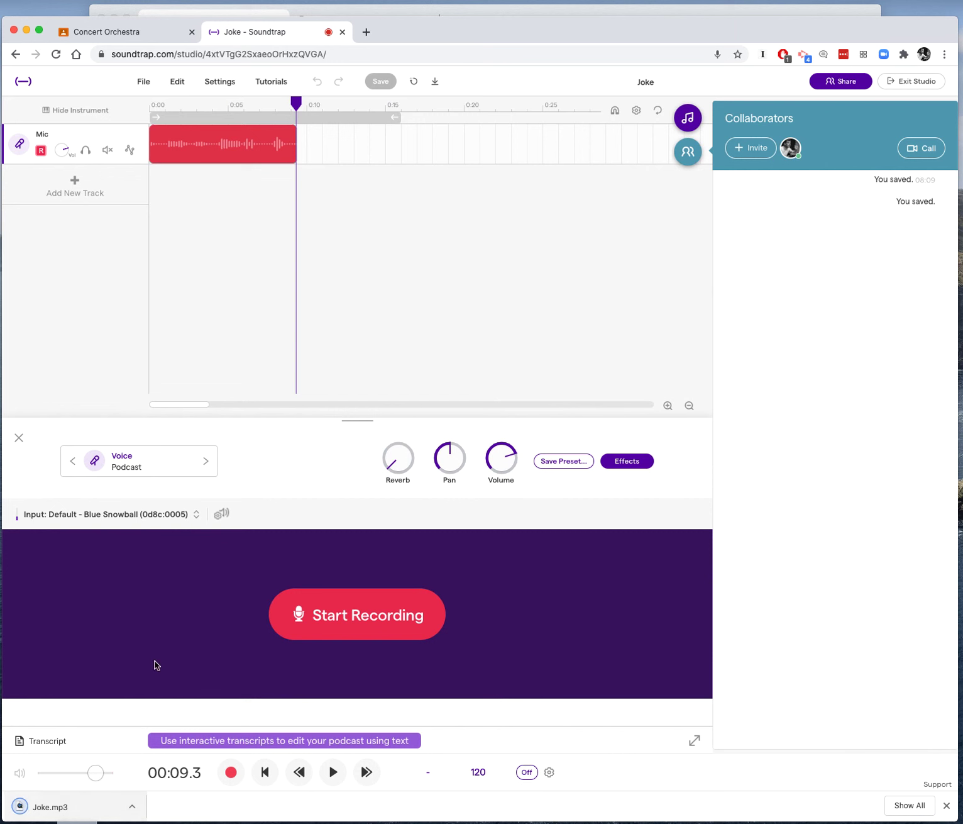
pyautogui.moveTo(179, 148)
pyautogui.click(160, 33)
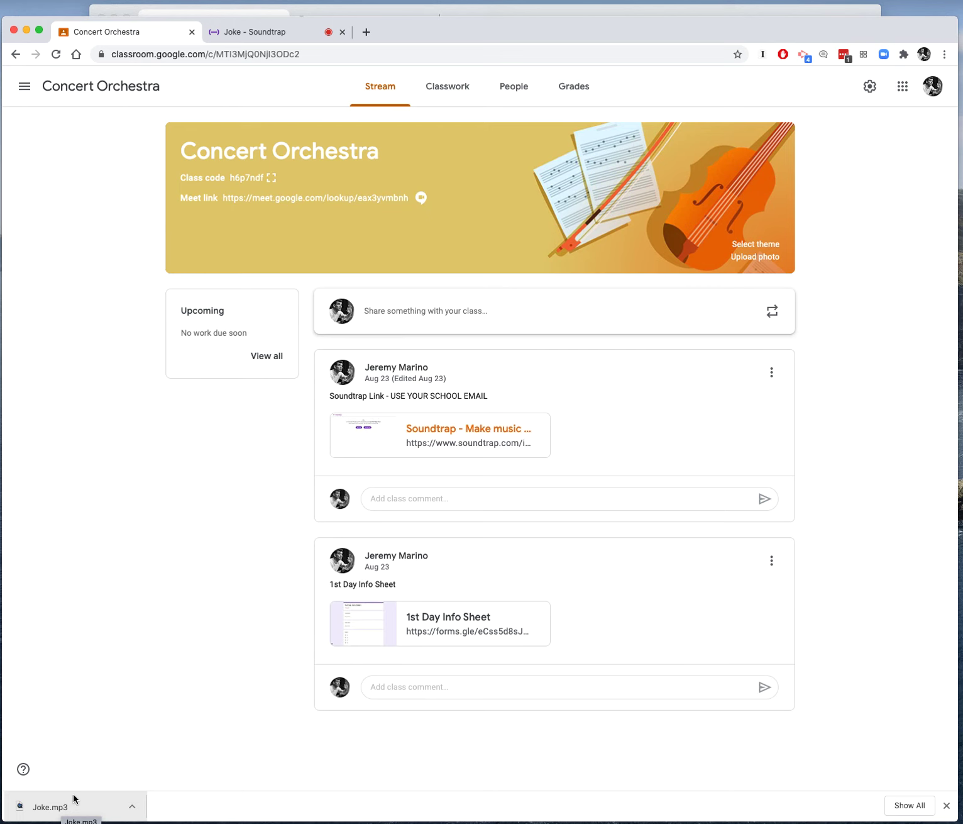
pyautogui.click(257, 32)
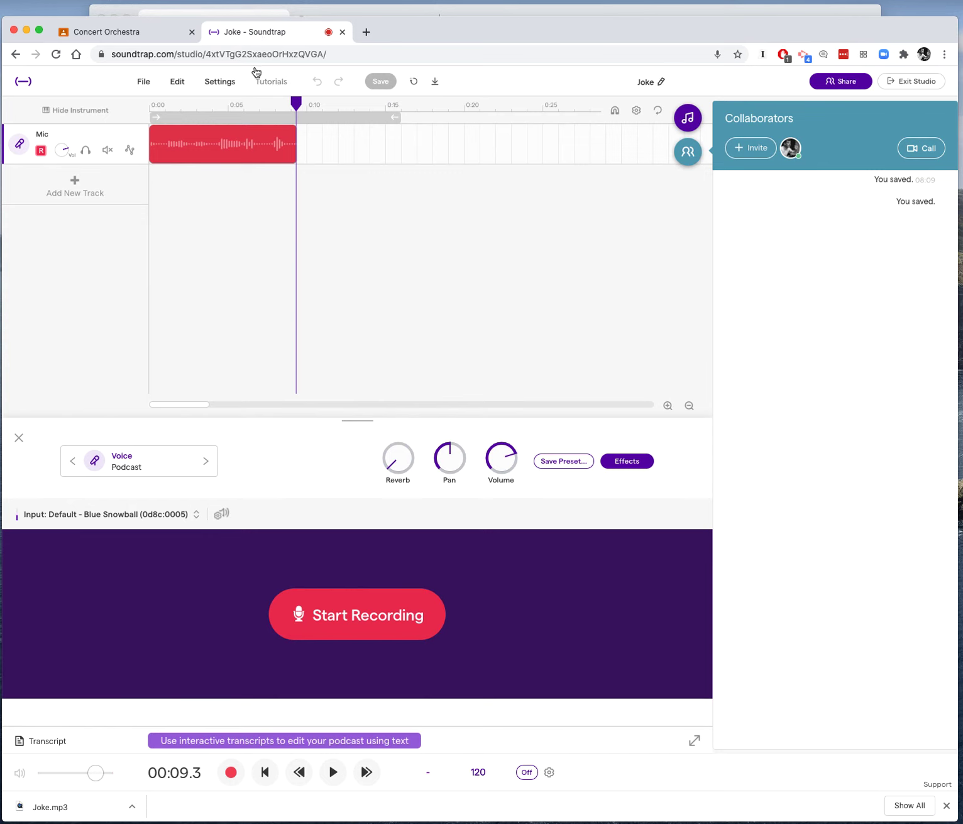
# Step: Exit the studio to the profile page and look over the account options and the My Projects list
pyautogui.click(921, 89)
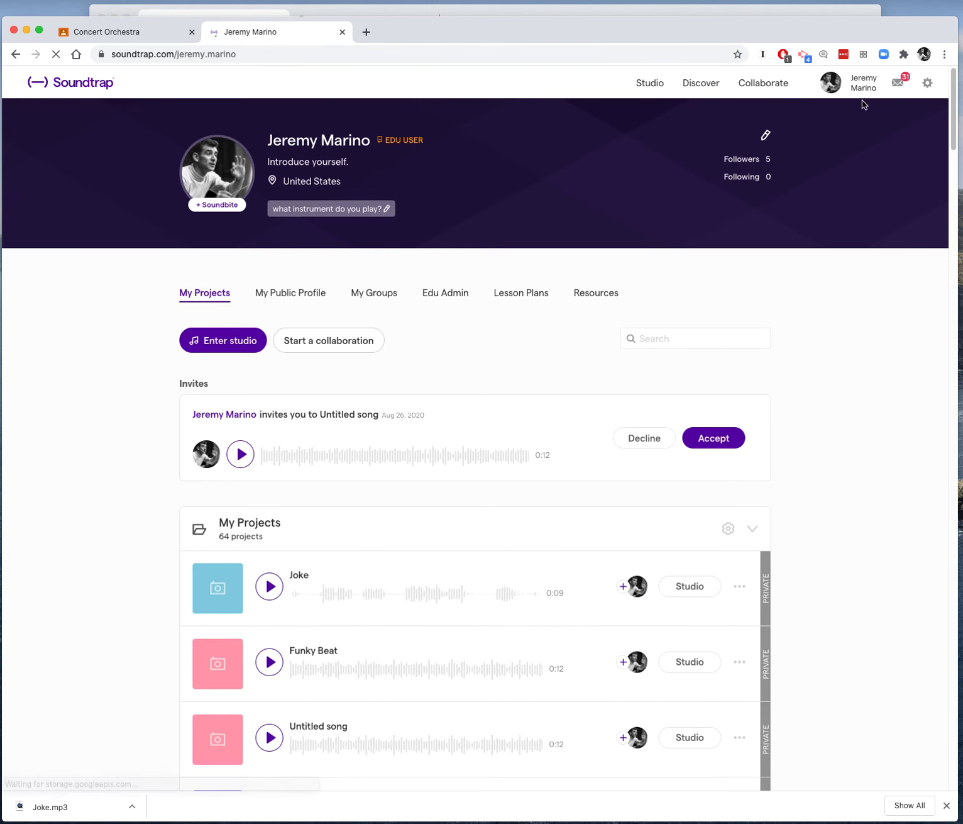
pyautogui.click(928, 85)
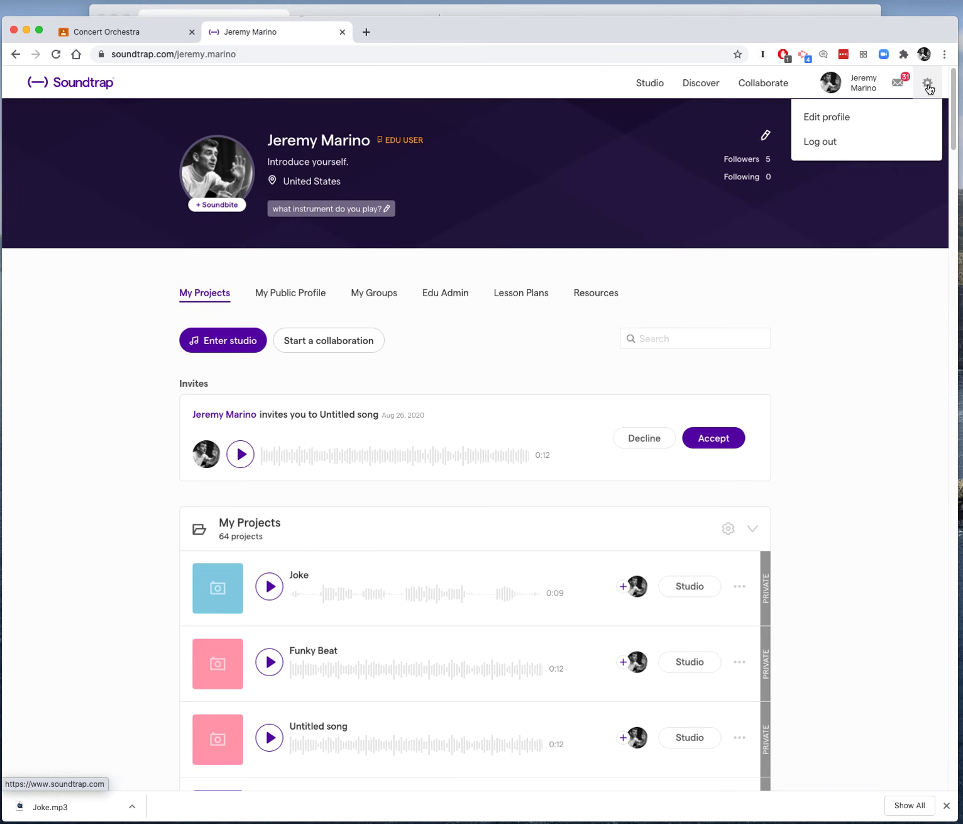
pyautogui.scroll(-15, 624, 408)
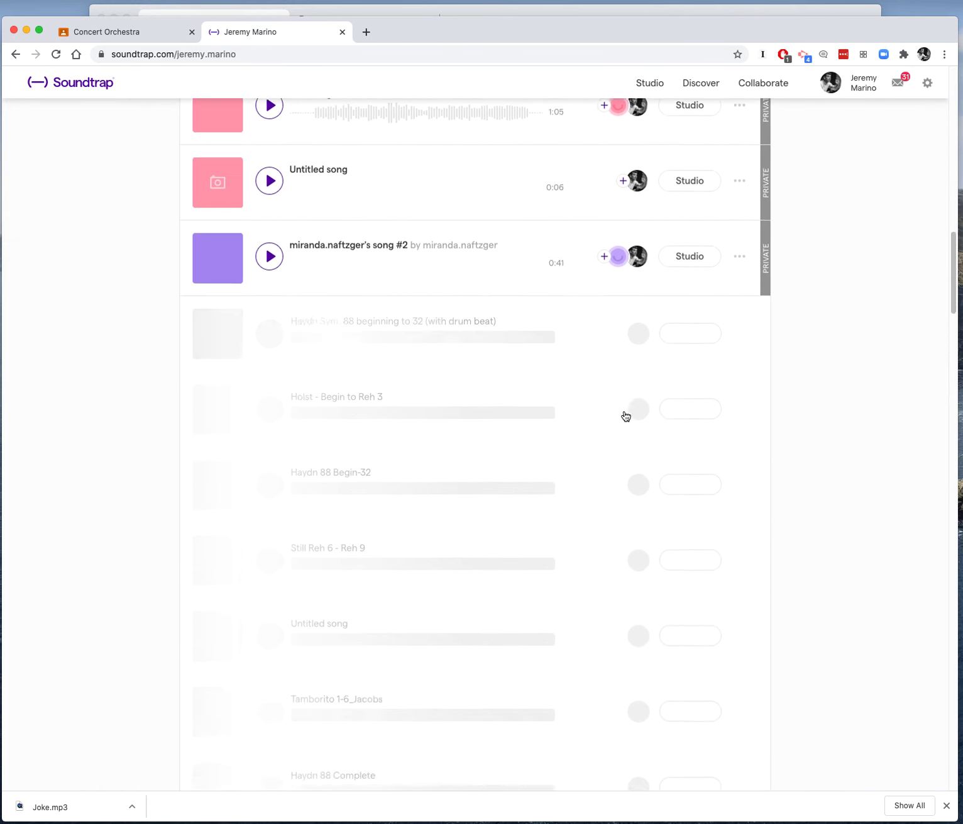
pyautogui.scroll(15, 625, 417)
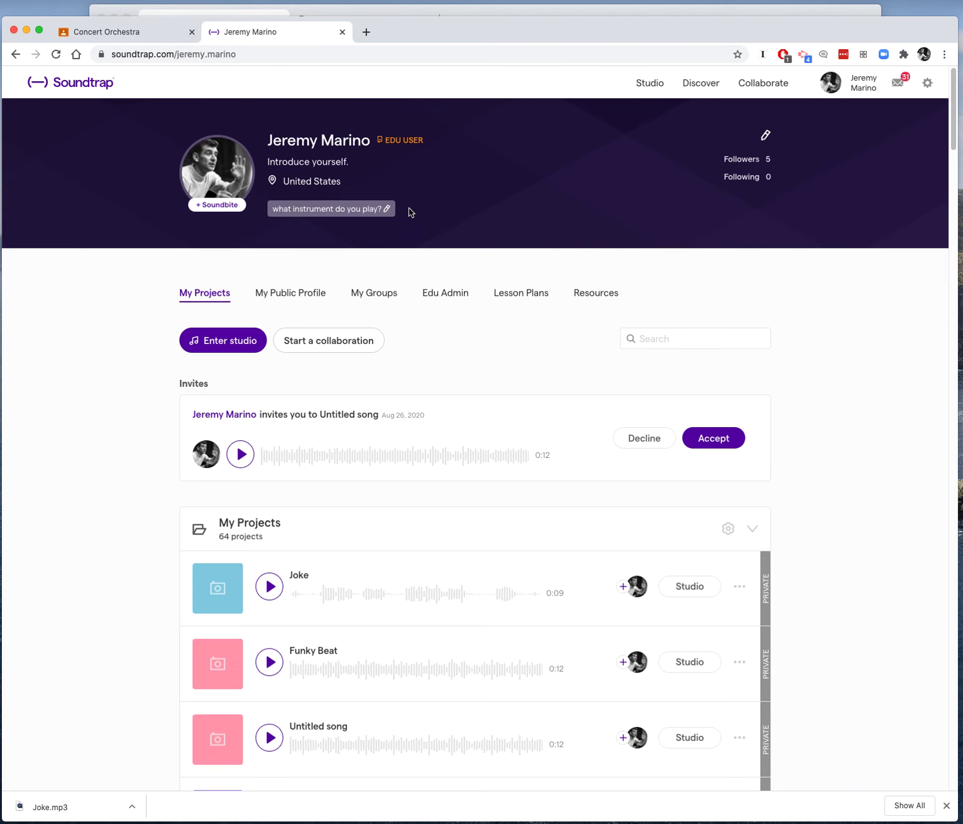